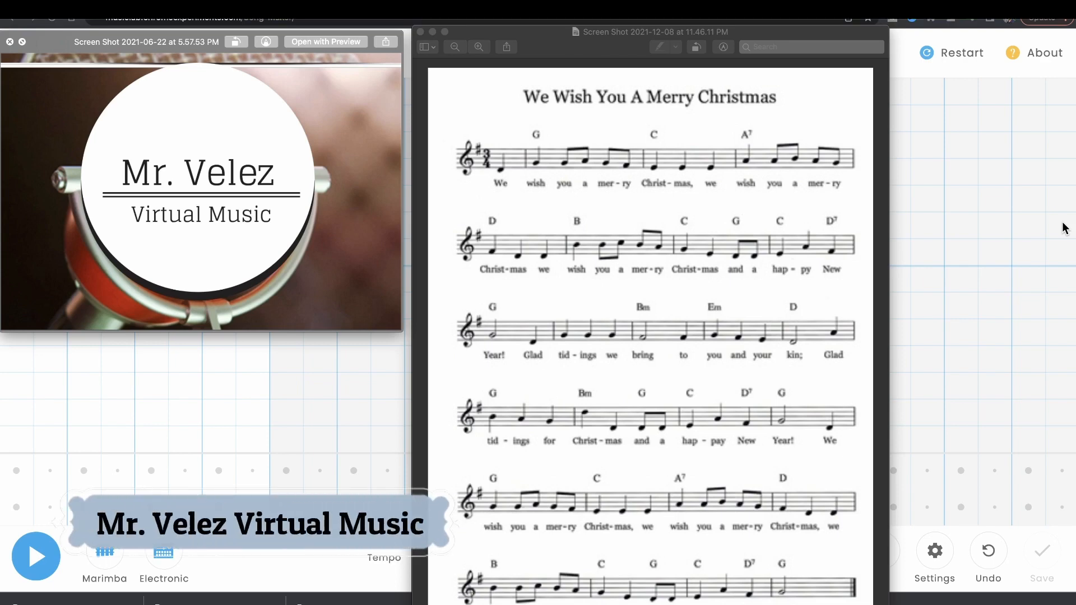
# Close the logo image preview and bring the empty Song Maker grid of Chrome Music Lab to the front.
pyautogui.click(9, 44)
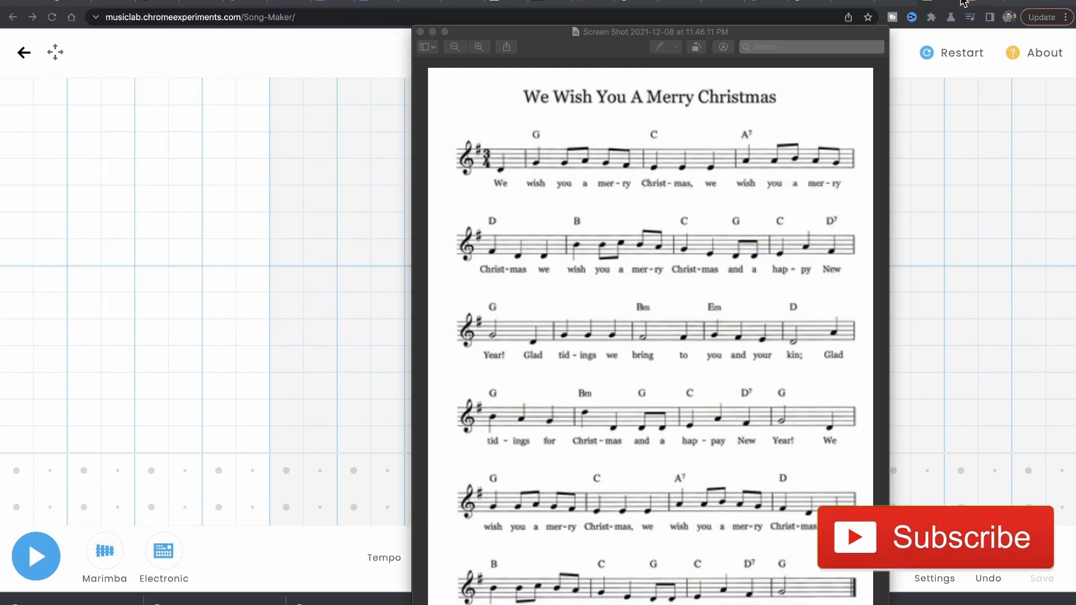
pyautogui.click(990, 4)
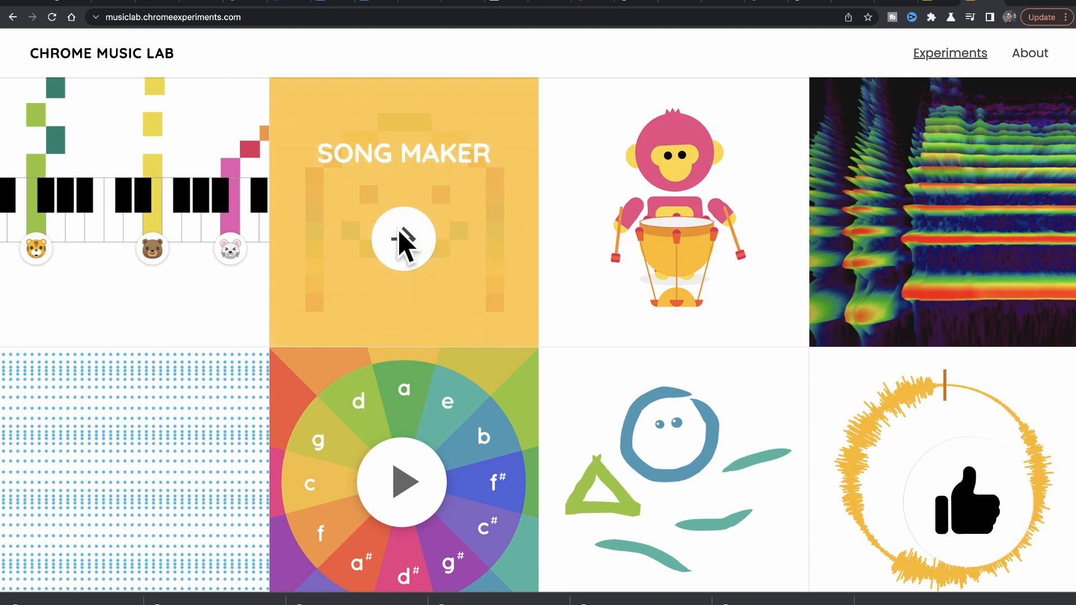
pyautogui.click(941, 7)
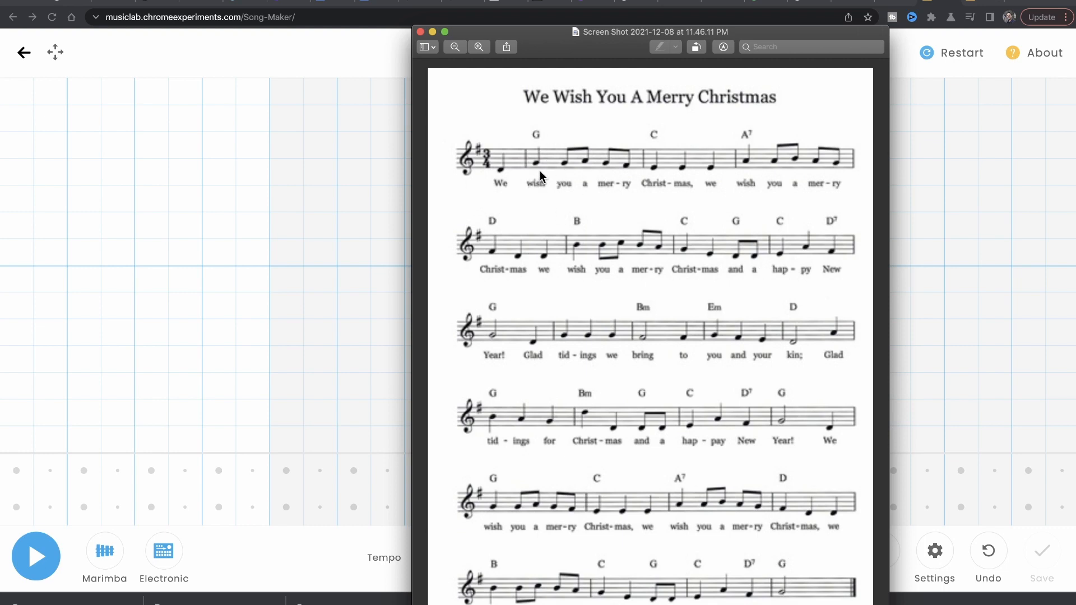
pyautogui.click(355, 46)
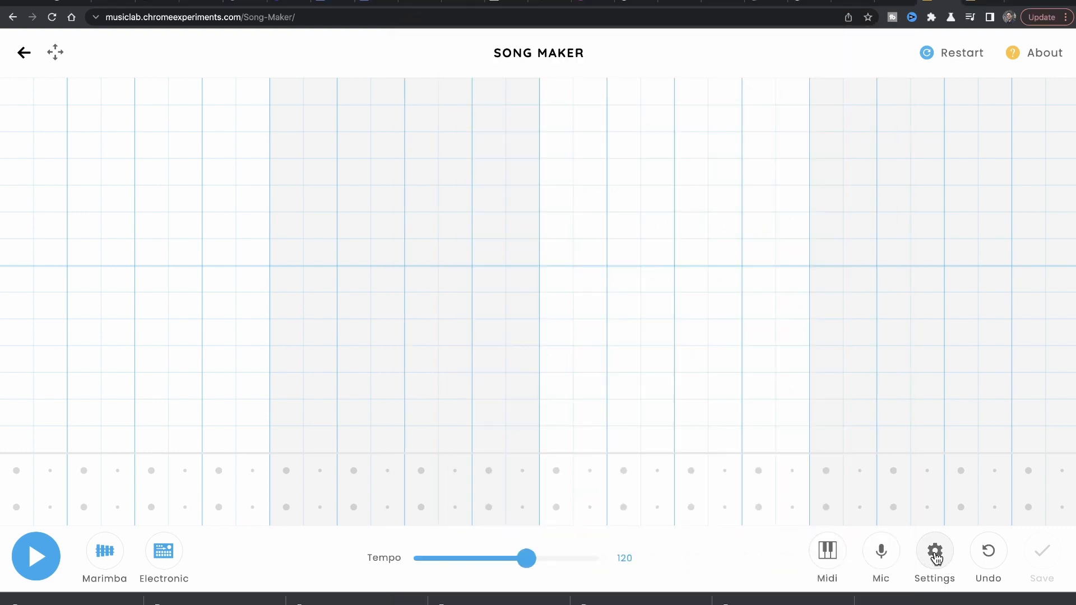
# Set the song length to 16 bars in the Song Maker settings.
pyautogui.click(936, 555)
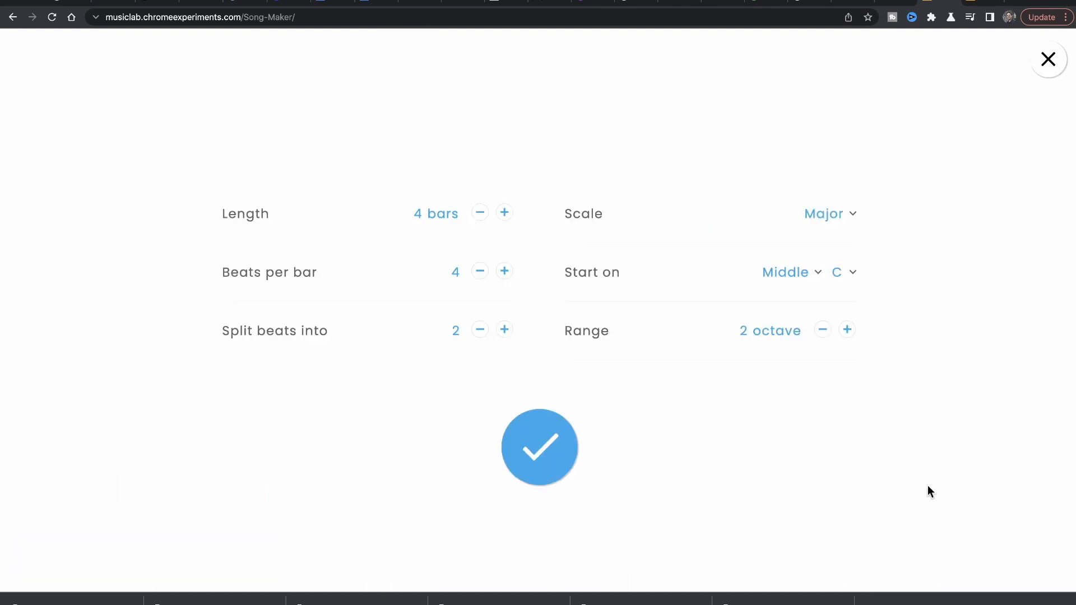
pyautogui.click(503, 215)
pyautogui.click(502, 215)
pyautogui.click(503, 215)
pyautogui.click(503, 216)
pyautogui.click(503, 215)
pyautogui.click(503, 216)
pyautogui.click(503, 215)
pyautogui.click(503, 216)
pyautogui.click(503, 216)
pyautogui.click(503, 215)
pyautogui.click(503, 215)
pyautogui.click(502, 215)
# Set 3 beats per bar with G as the starting note, and apply the settings.
pyautogui.click(481, 272)
pyautogui.click(850, 273)
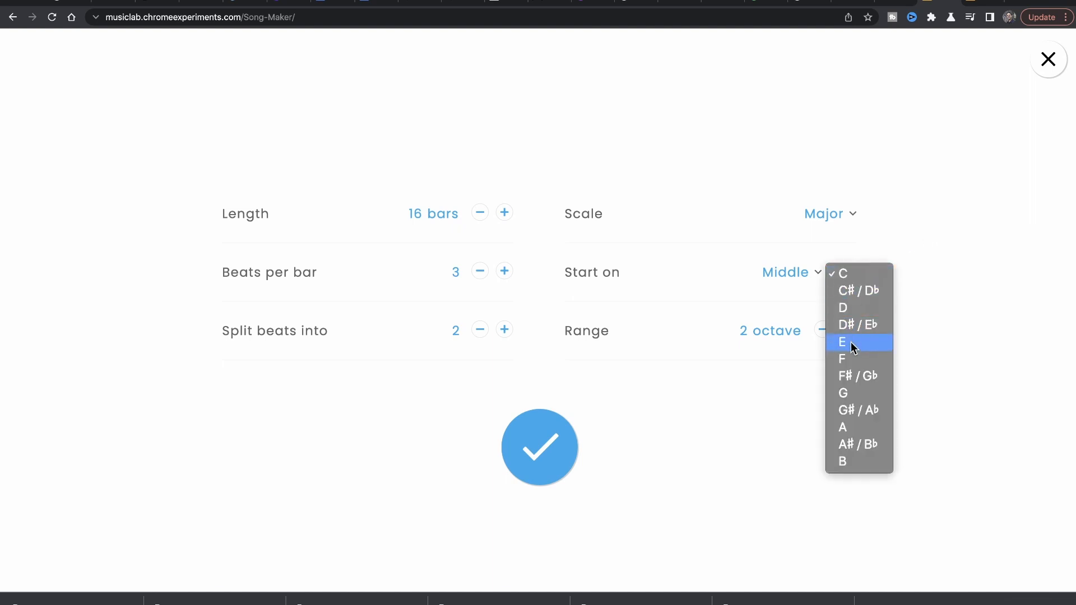
pyautogui.click(851, 393)
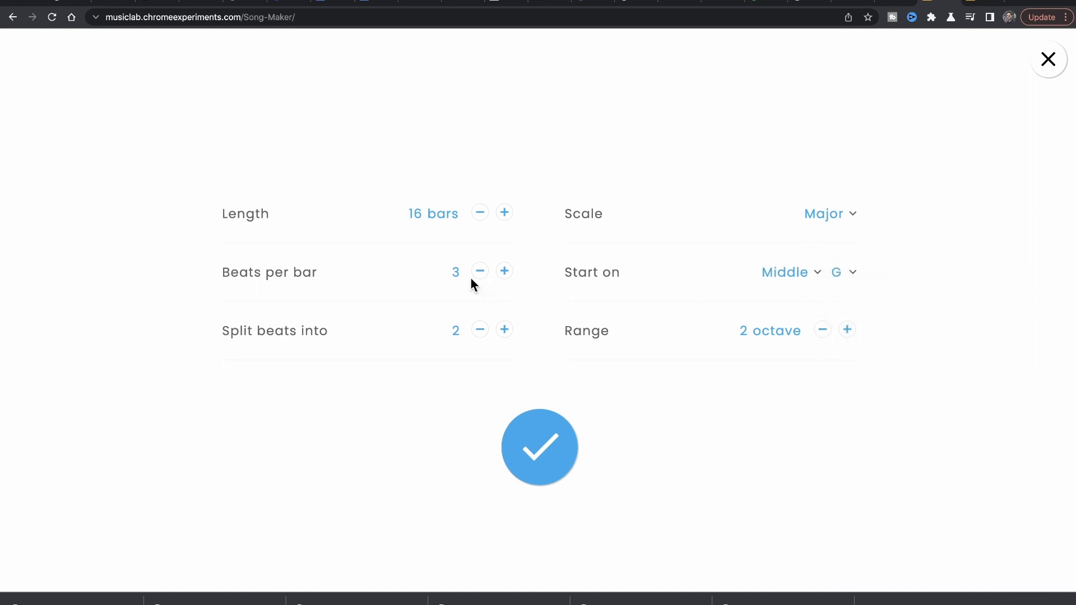
pyautogui.click(547, 454)
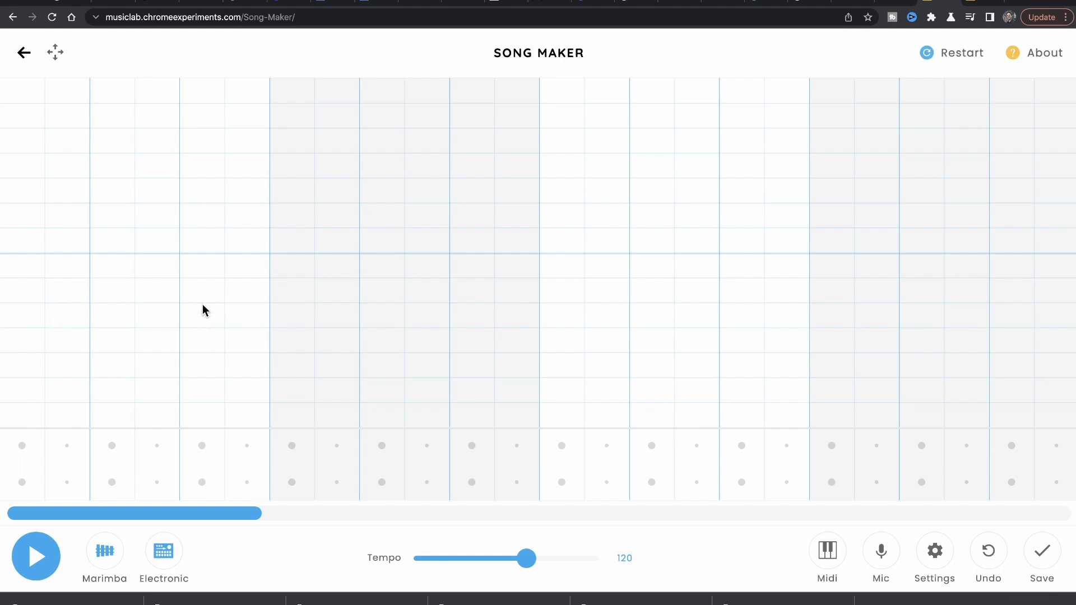
# Place an upper G on the first beat of bar 2, trying the low G below it and removing it again.
pyautogui.click(285, 245)
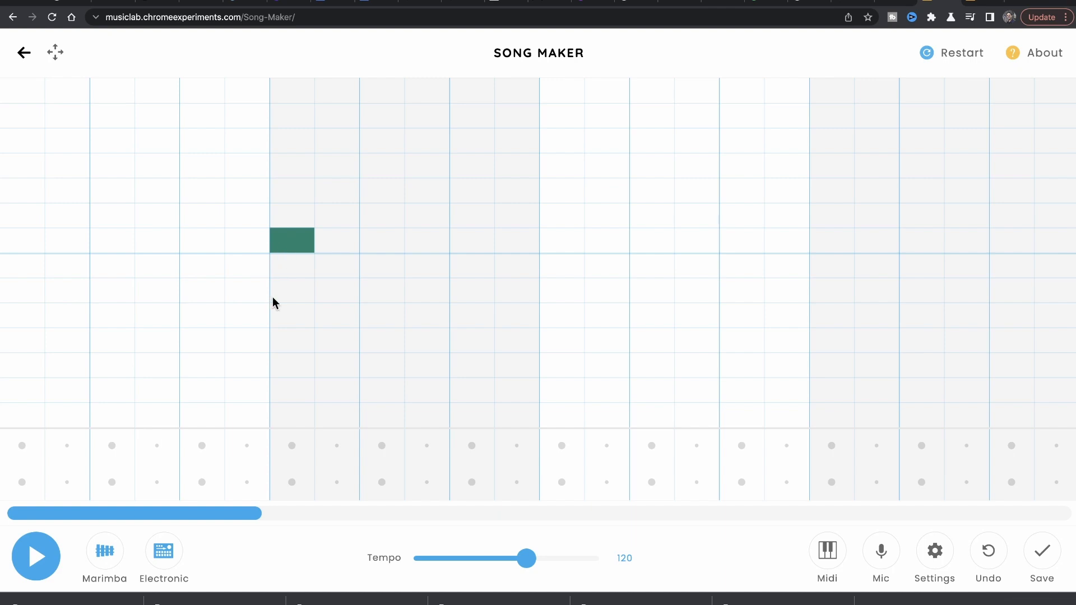
pyautogui.click(286, 421)
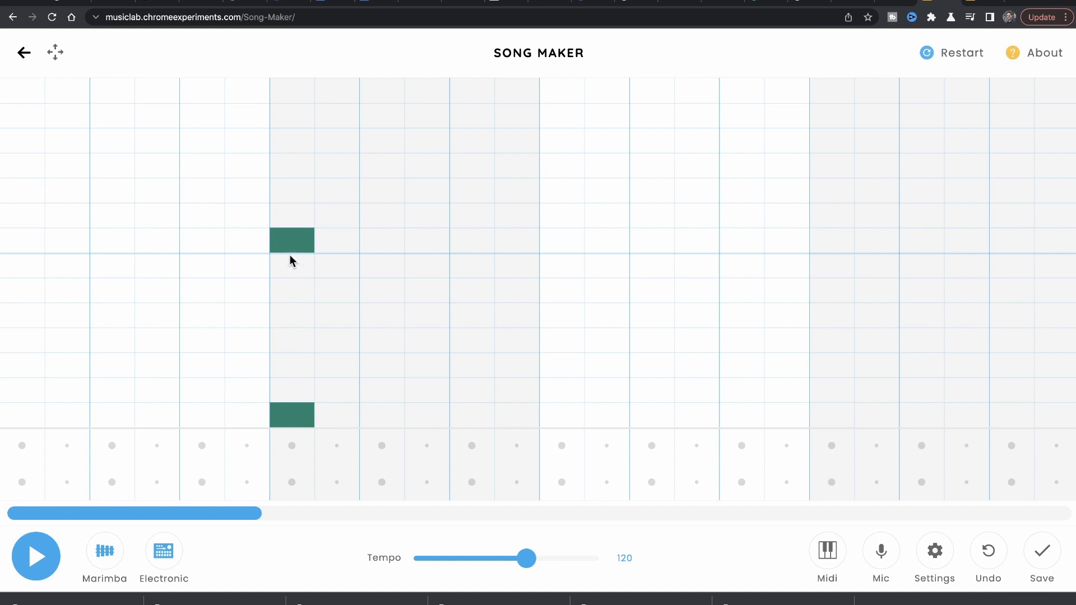
pyautogui.click(290, 415)
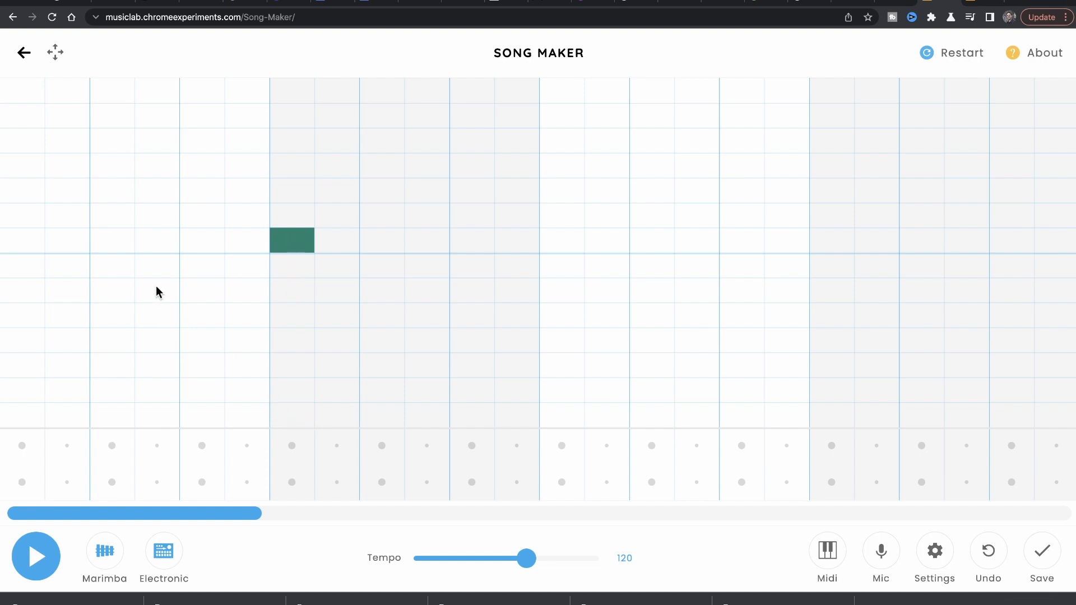
# Place a pickup D on beat 3 of bar 1 and an upper G on that bar's first beat.
pyautogui.click(196, 342)
pyautogui.click(195, 338)
pyautogui.click(196, 317)
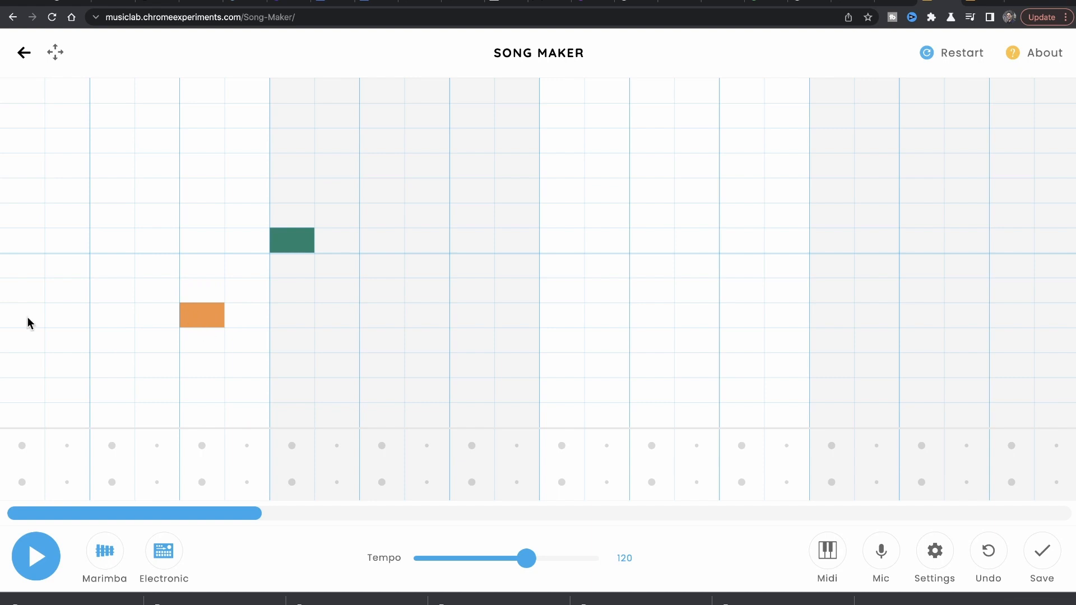
pyautogui.click(24, 241)
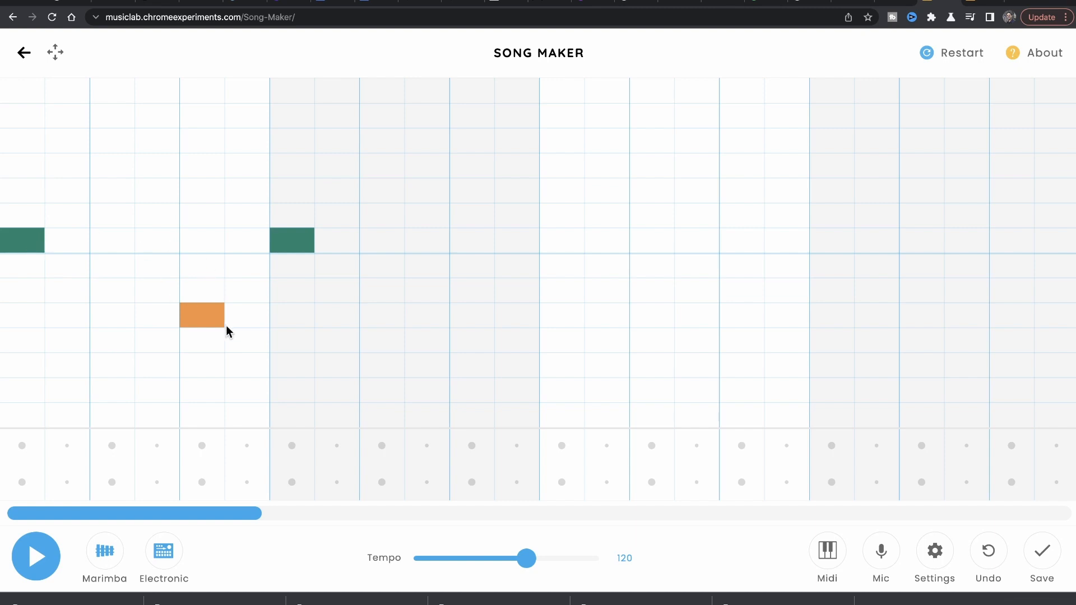
# Fill beats 2 and 3 of bar 2 with the eighth notes G, A, G and F♯.
pyautogui.click(298, 243)
pyautogui.click(424, 216)
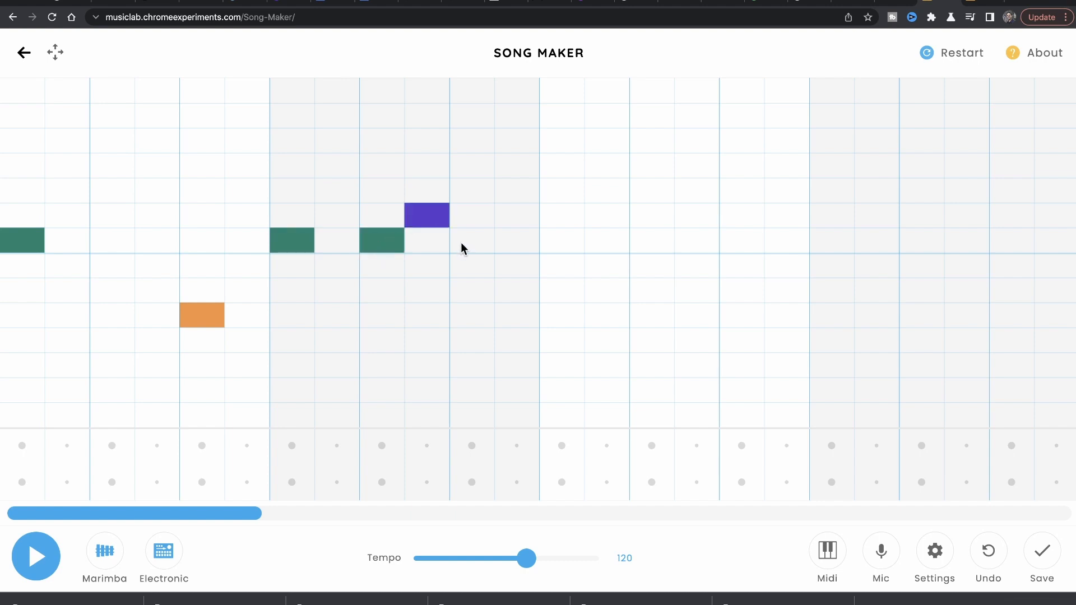
pyautogui.click(462, 247)
pyautogui.click(513, 271)
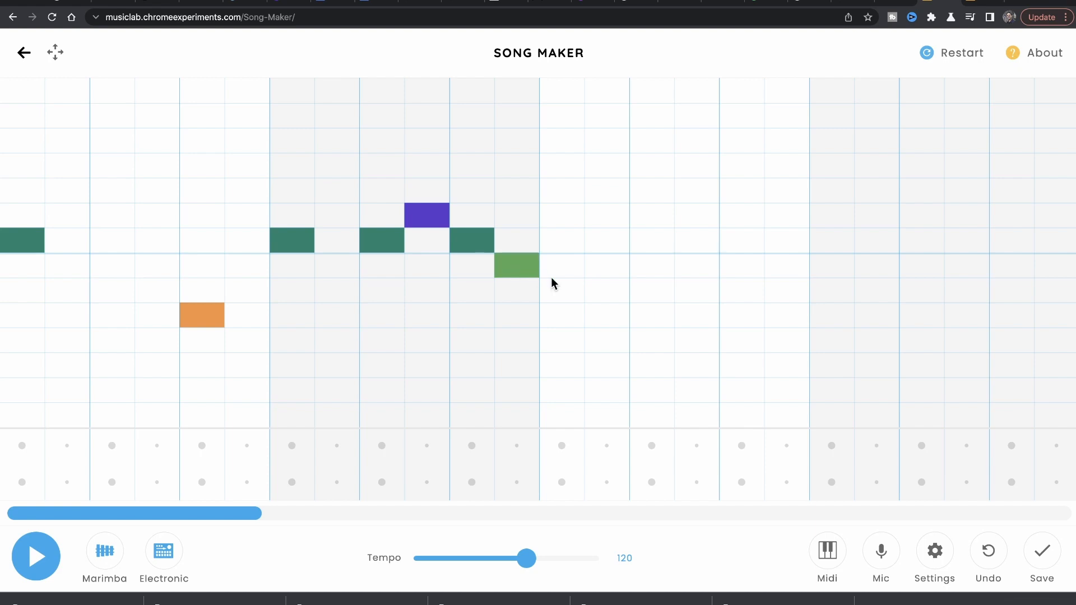
# Place an E on each of the three beats of bar 3.
pyautogui.click(561, 296)
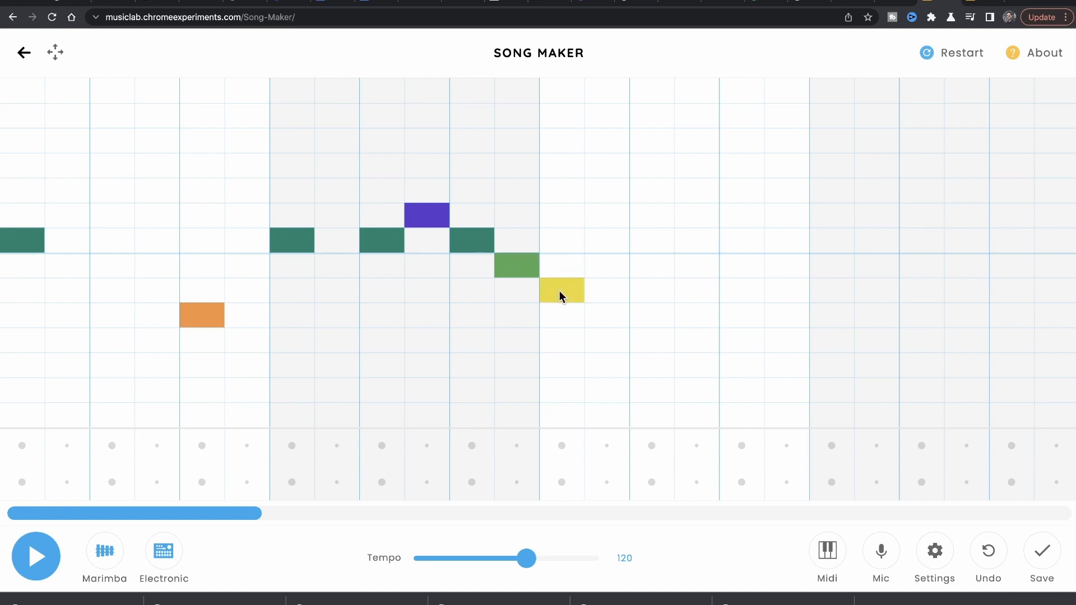
pyautogui.click(650, 296)
pyautogui.click(740, 294)
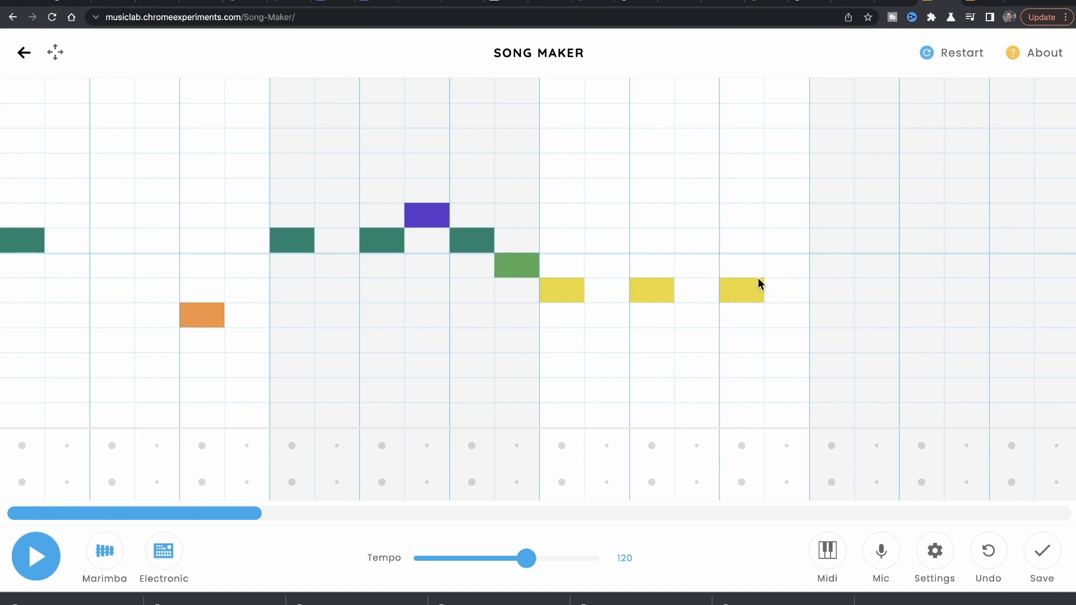
# Enter bar 4 with A on beat 1, followed by the eighth notes A, B, A and G on beats 2 and 3.
pyautogui.click(834, 218)
pyautogui.click(918, 219)
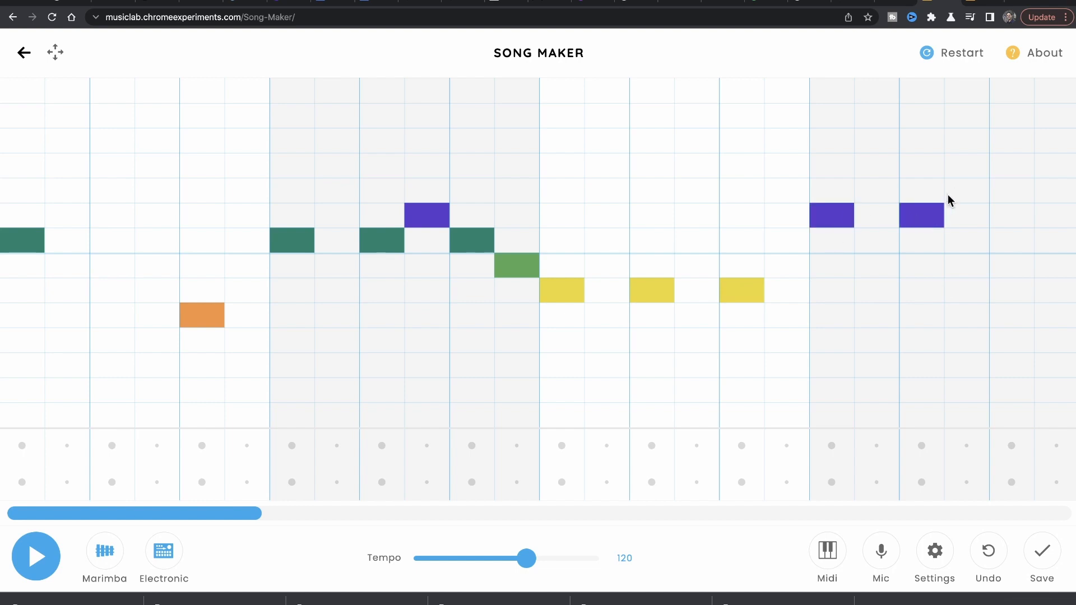
pyautogui.click(962, 189)
pyautogui.click(1005, 222)
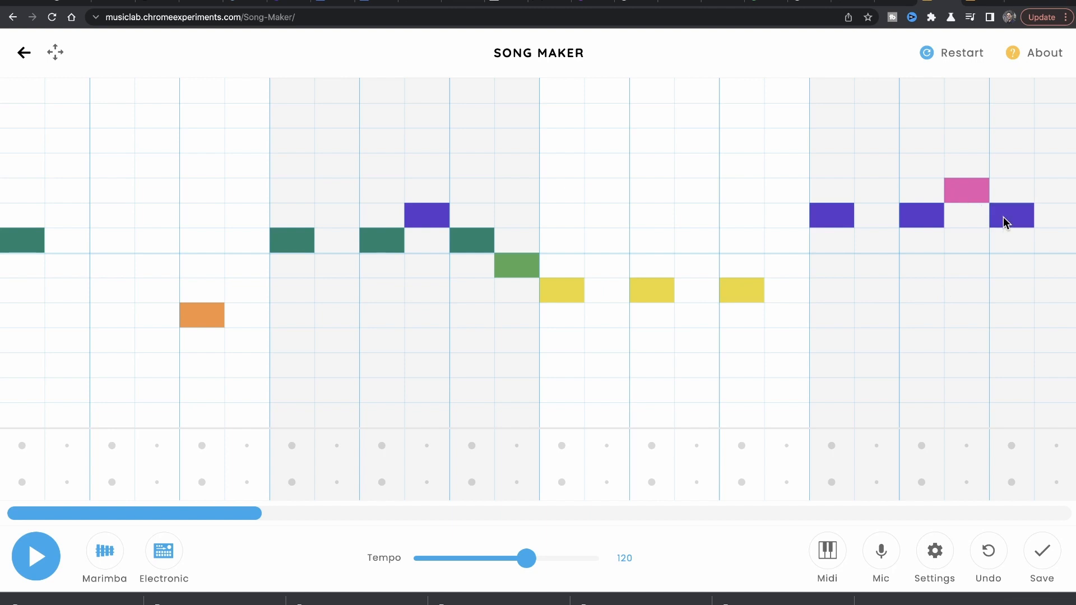
pyautogui.click(1057, 245)
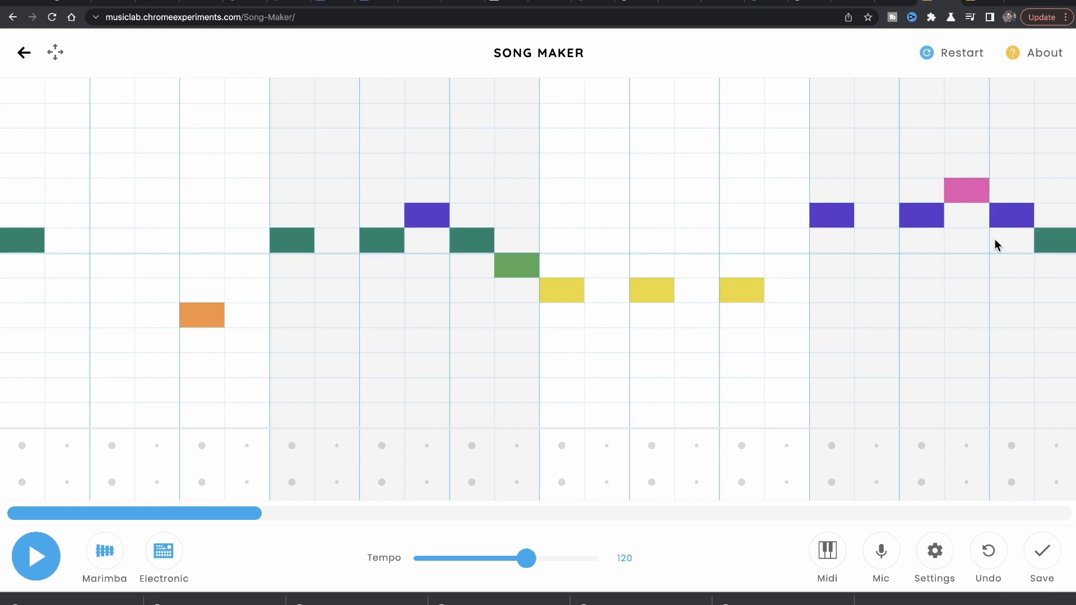
# Place F♯, D, D on the beats of bar 5, and in bar 6 a B followed by eighth notes B, C, B, A.
pyautogui.hscroll(10, 993, 240)
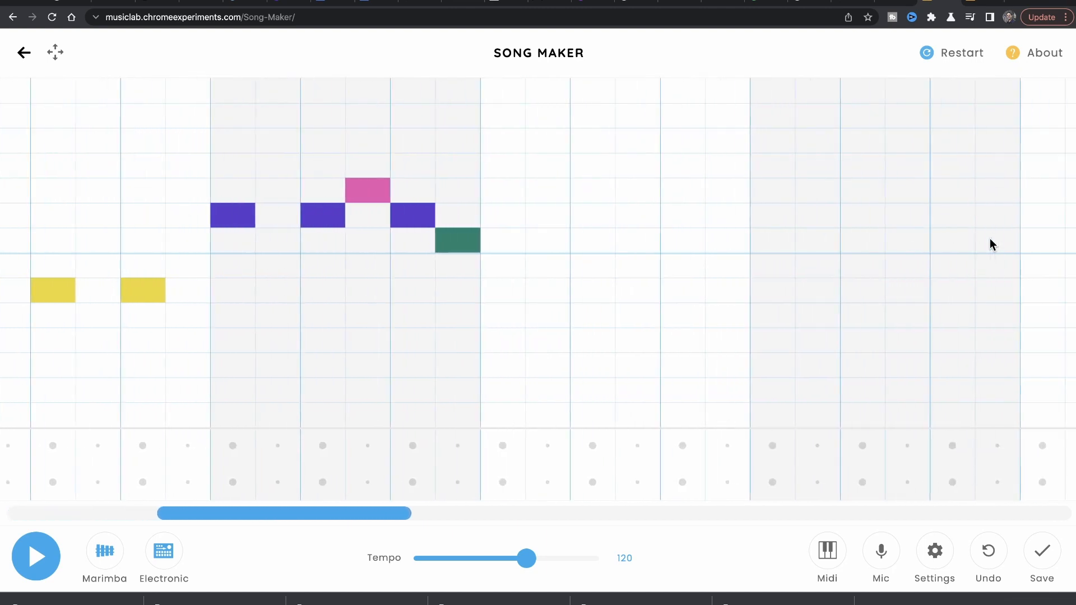
pyautogui.moveTo(264, 519); pyautogui.dragTo(278, 521)
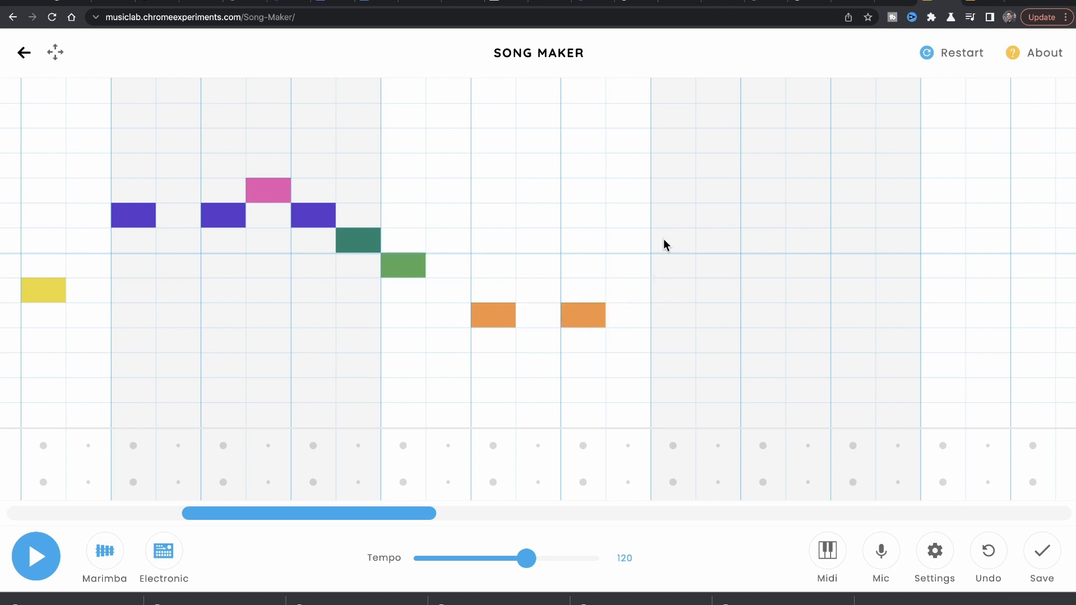
pyautogui.click(674, 189)
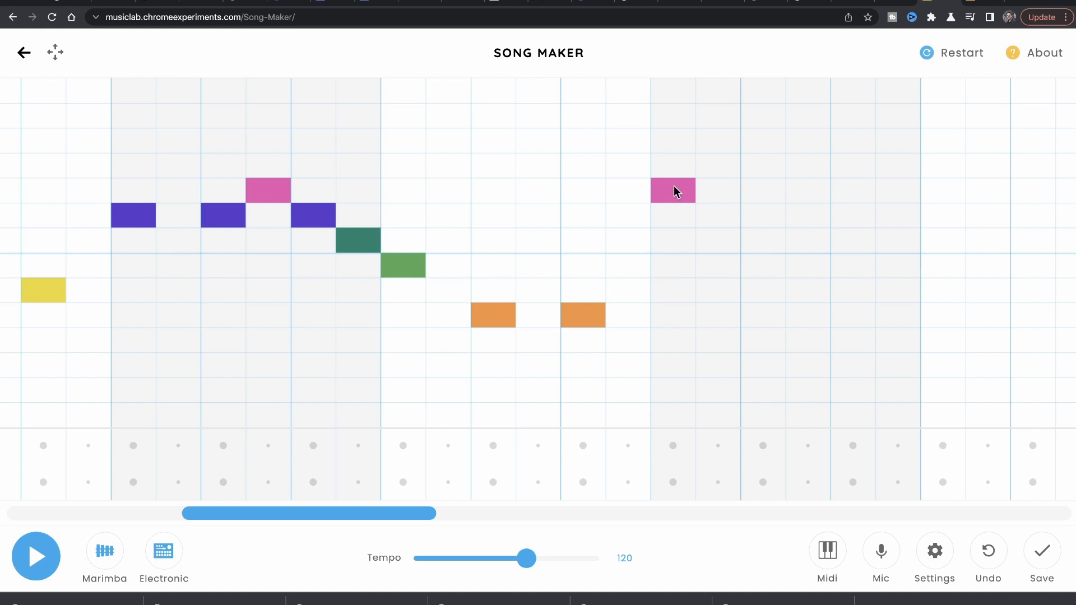
pyautogui.click(767, 193)
pyautogui.click(813, 164)
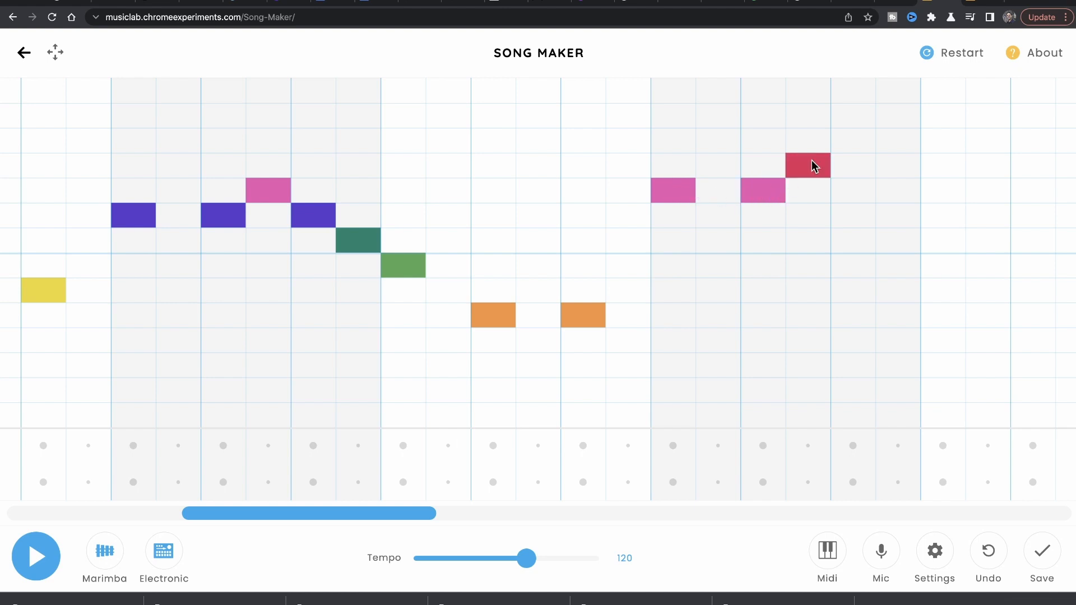
pyautogui.click(850, 190)
pyautogui.click(898, 217)
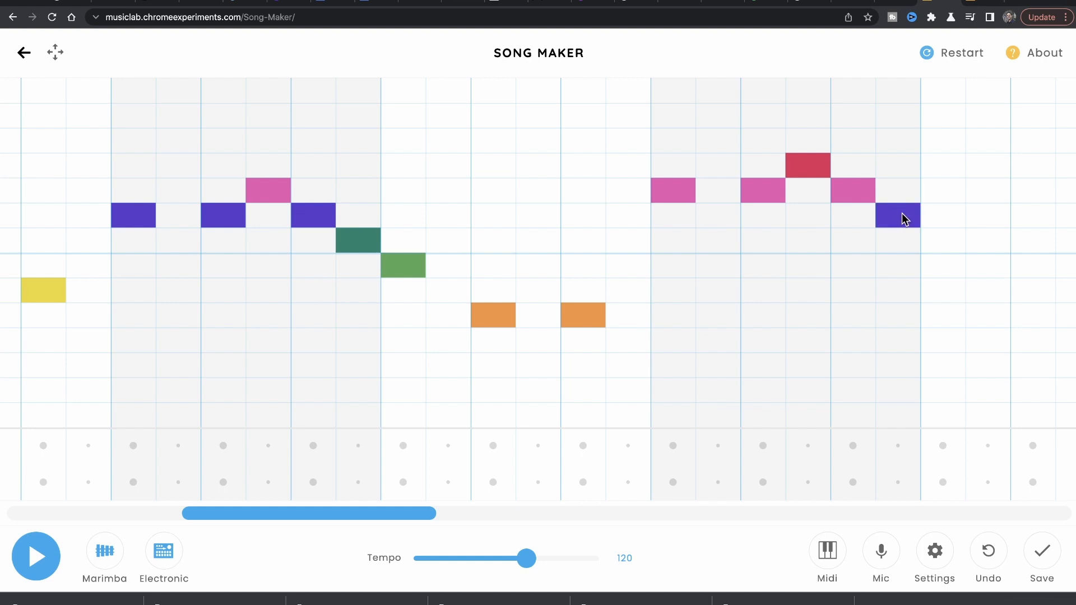
# Enter bar 7 with G on beat 1, E on beat 2 and two eighth-note Ds on beat 3.
pyautogui.click(947, 242)
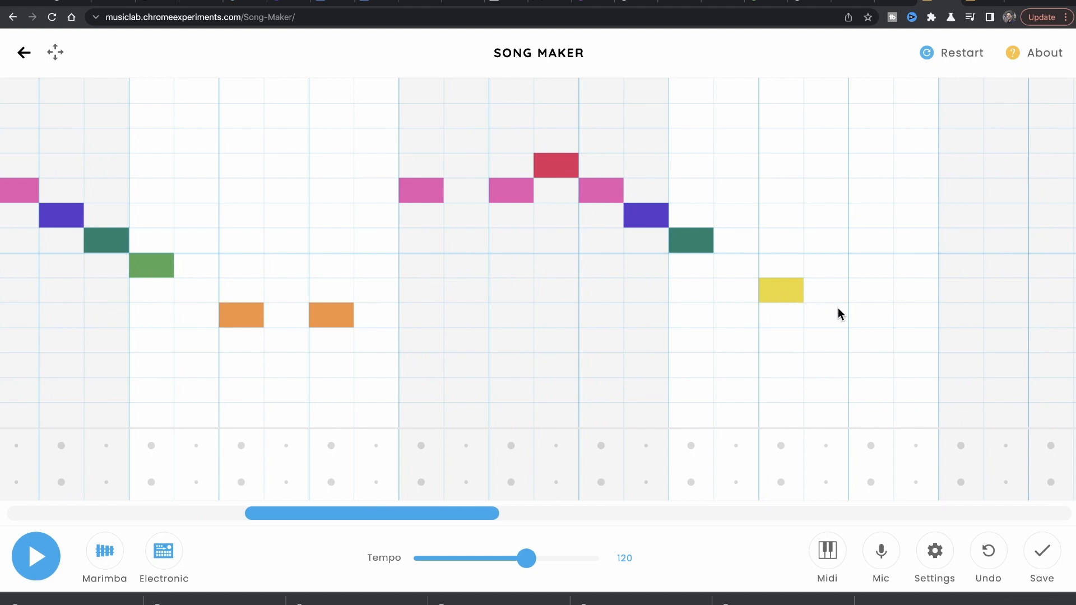
pyautogui.hscroll(2, 838, 311)
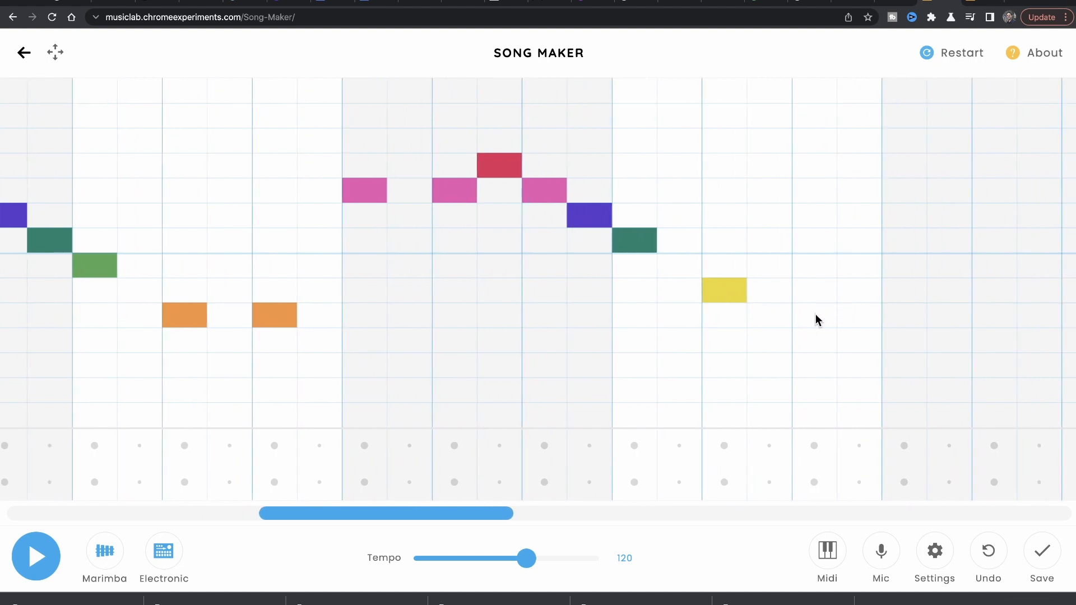
pyautogui.click(855, 315)
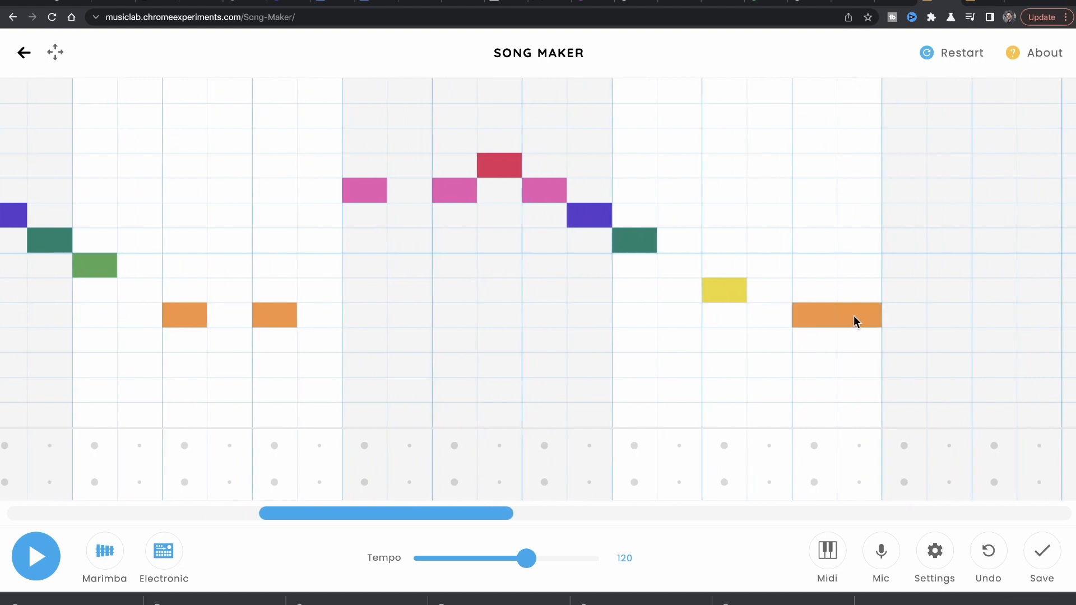
# Place E, A and F♯ on the three beats of bar 8 and an upper G on the first beat of bar 9.
pyautogui.hscroll(5, 853, 315)
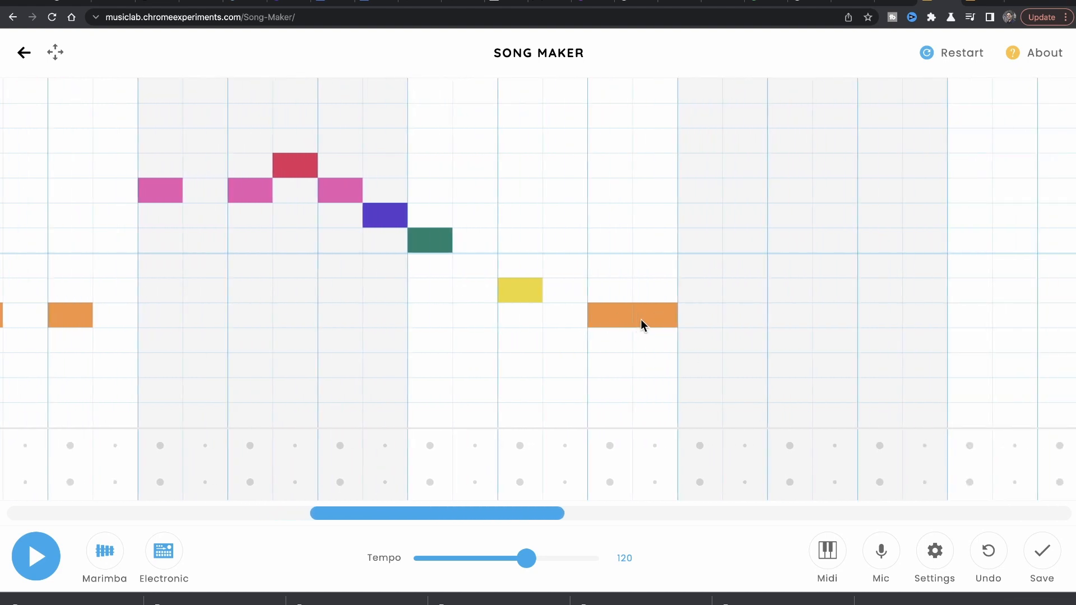
pyautogui.hscroll(2, 641, 318)
pyautogui.click(634, 294)
pyautogui.hscroll(2, 634, 294)
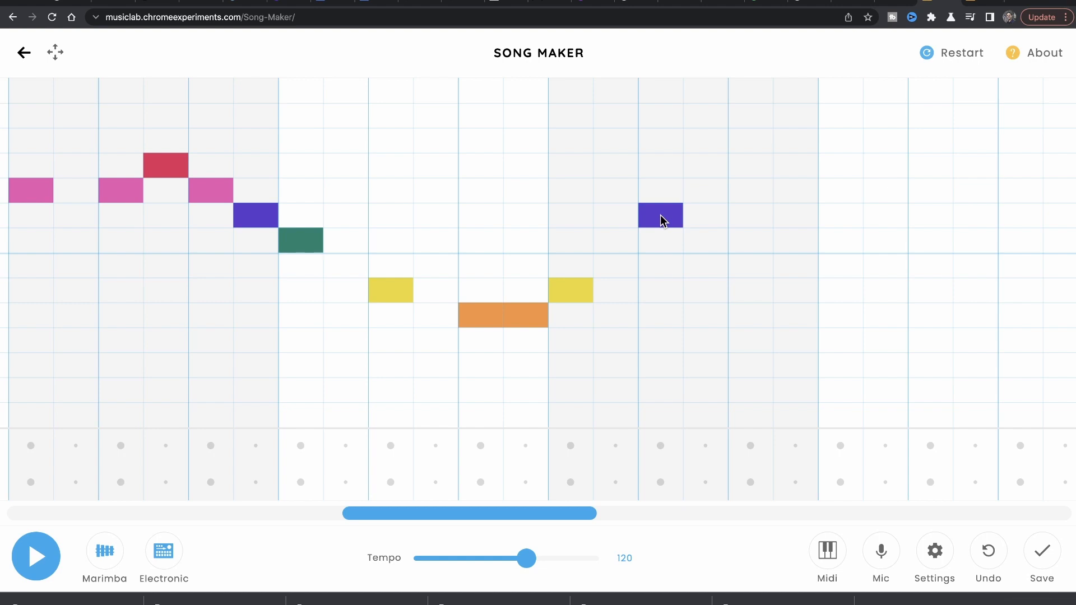
pyautogui.click(744, 267)
pyautogui.hscroll(2, 743, 264)
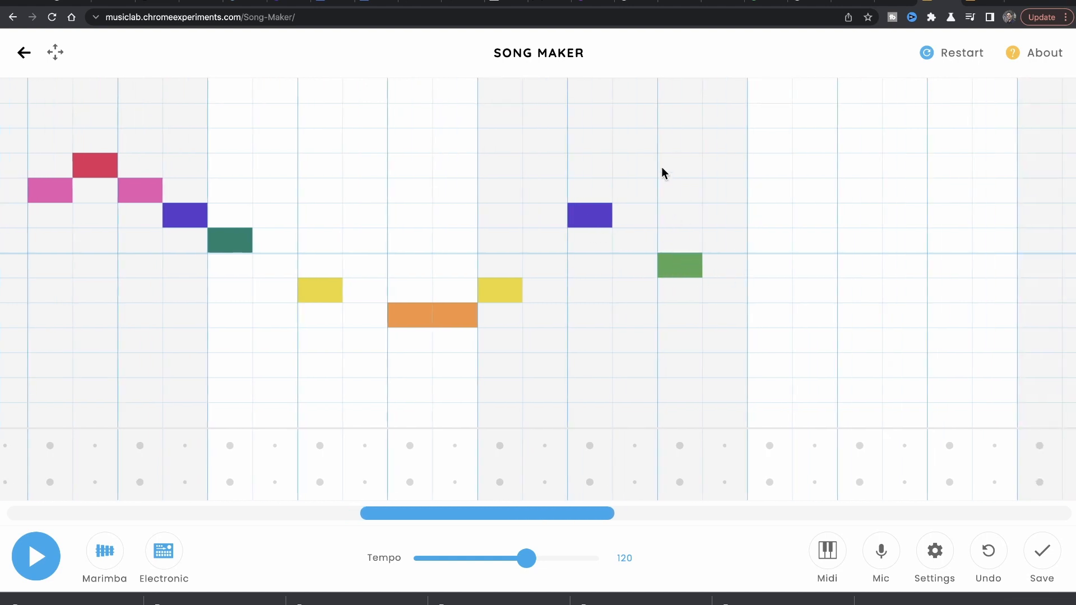
pyautogui.hscroll(4, 774, 279)
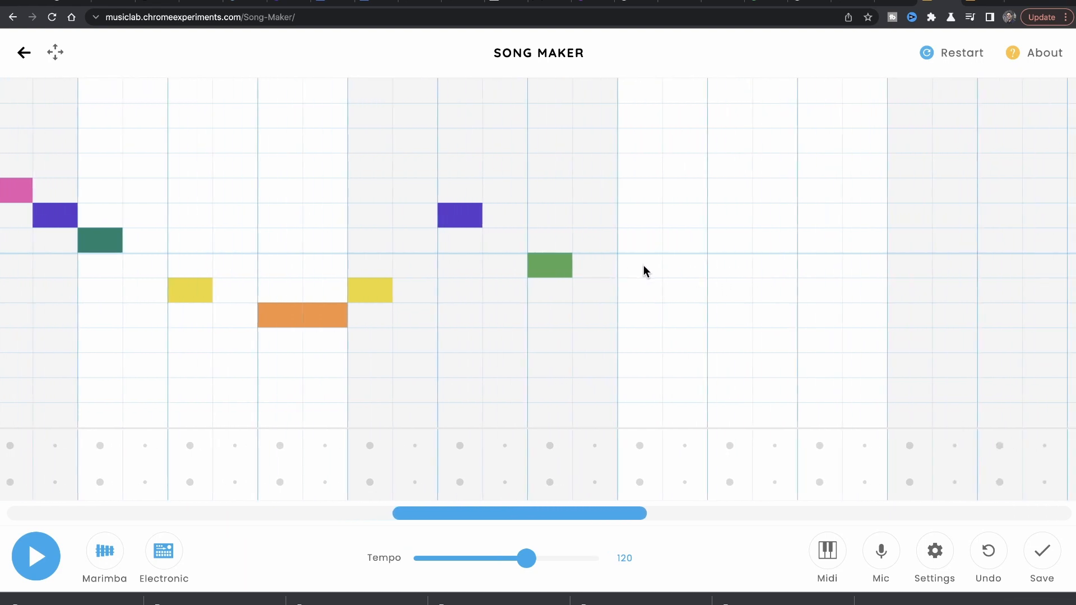
pyautogui.hscroll(2, 643, 264)
pyautogui.click(599, 241)
# Return to the start of the song and play the melody back.
pyautogui.hscroll(4, 599, 242)
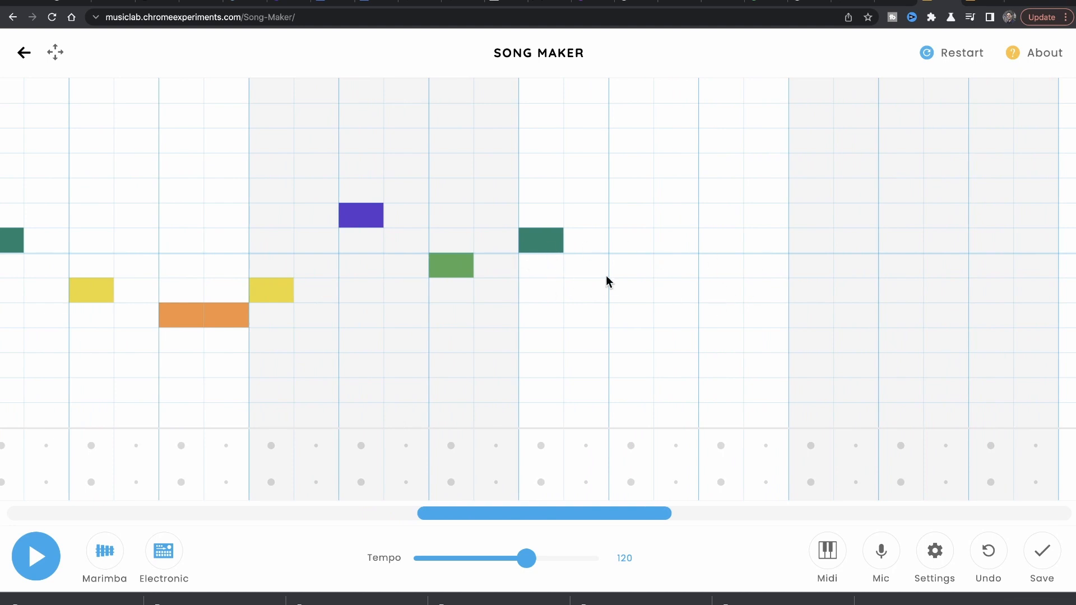
pyautogui.hscroll(-20, 605, 274)
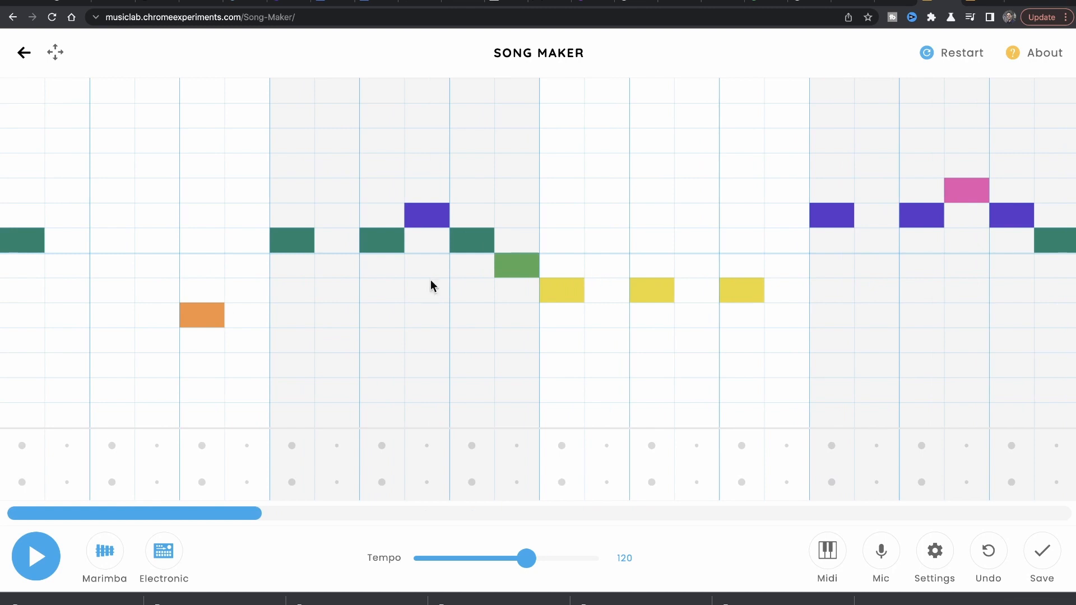
pyautogui.click(35, 558)
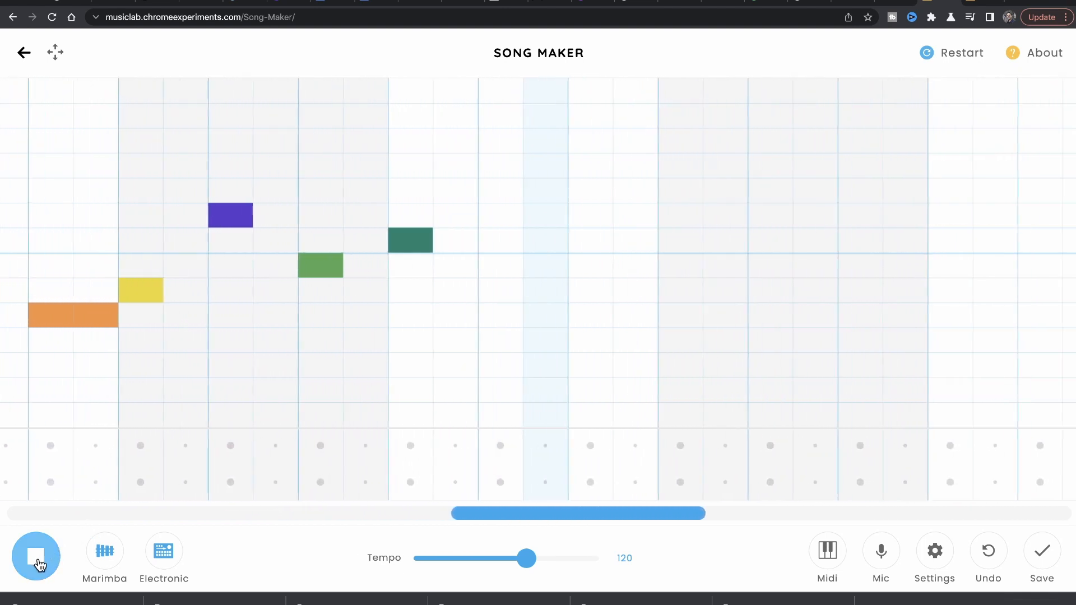
# Stop the playback, then place D on beat 3 of bar 9 and G on all three beats of bar 10.
pyautogui.click(37, 558)
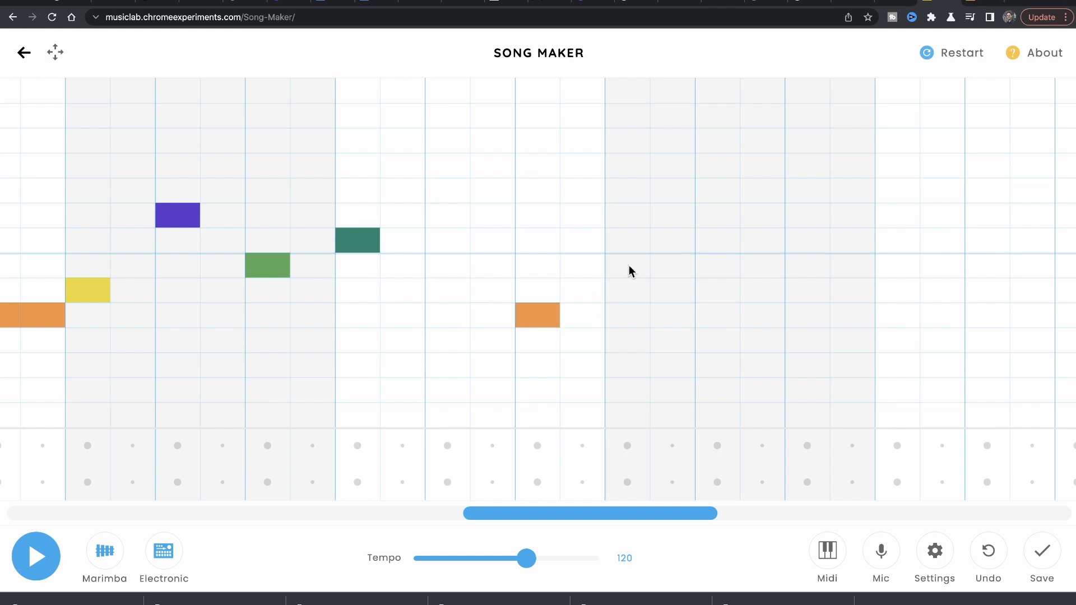
pyautogui.click(619, 246)
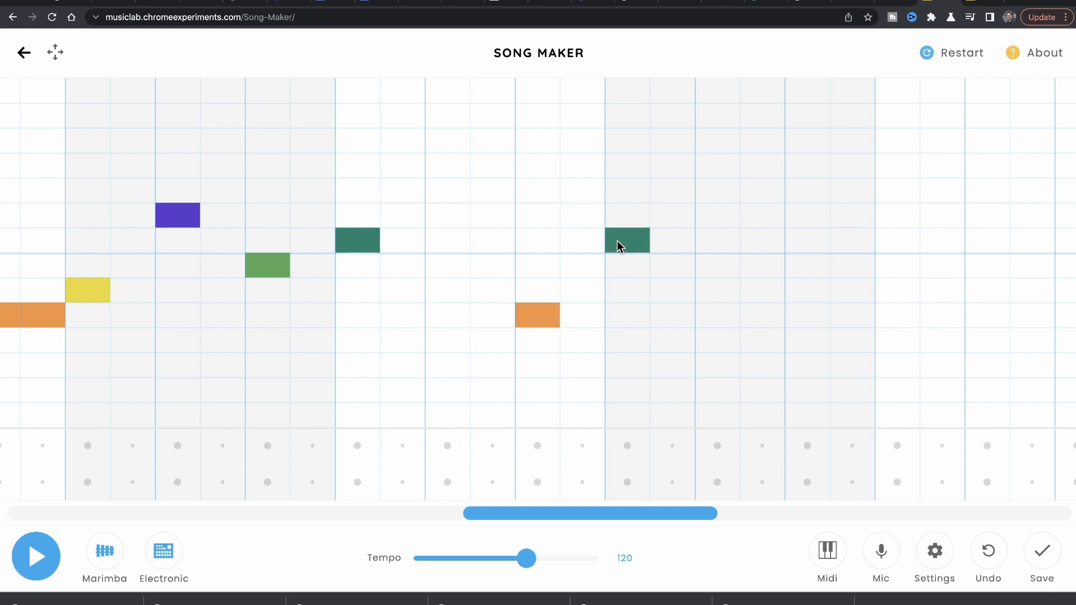
pyautogui.click(706, 246)
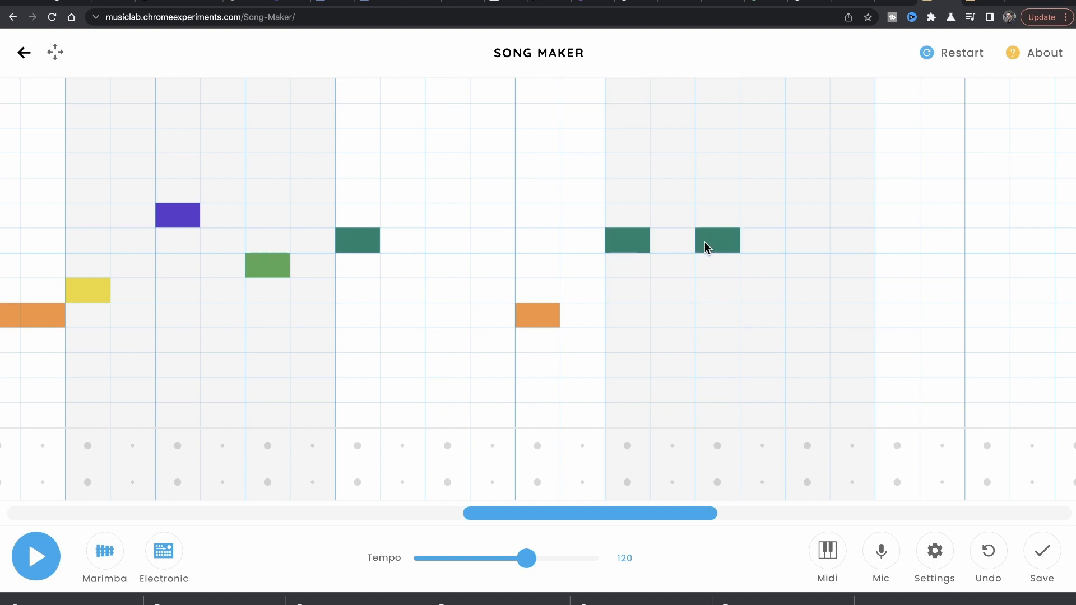
pyautogui.click(802, 244)
# Place F♯ on beats 1 and 3 of bar 11, and G, F♯ and E on the three beats of bar 12.
pyautogui.hscroll(2, 802, 244)
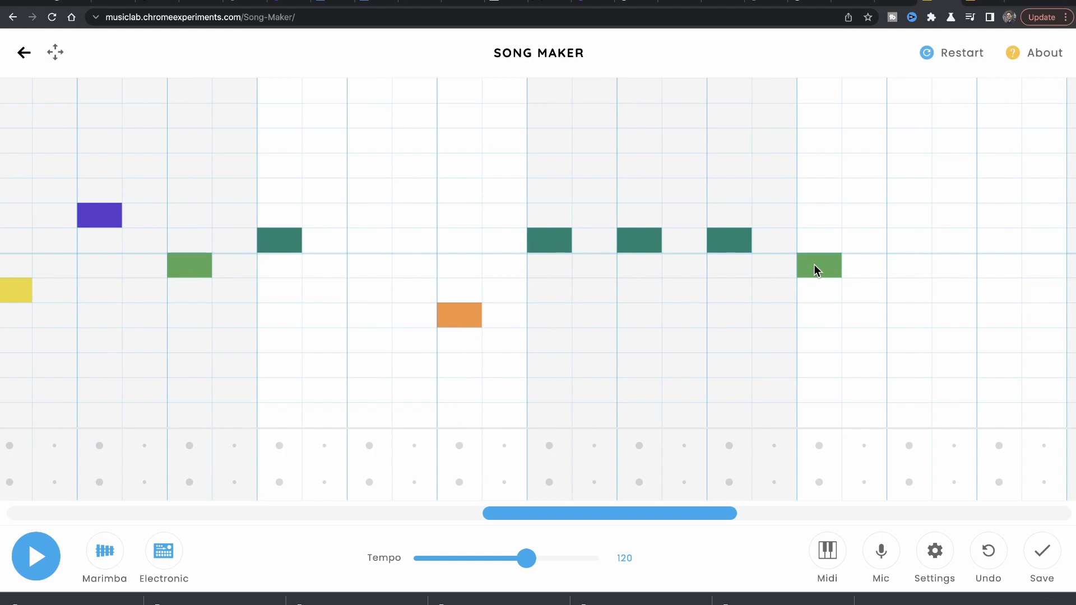
pyautogui.hscroll(2, 814, 264)
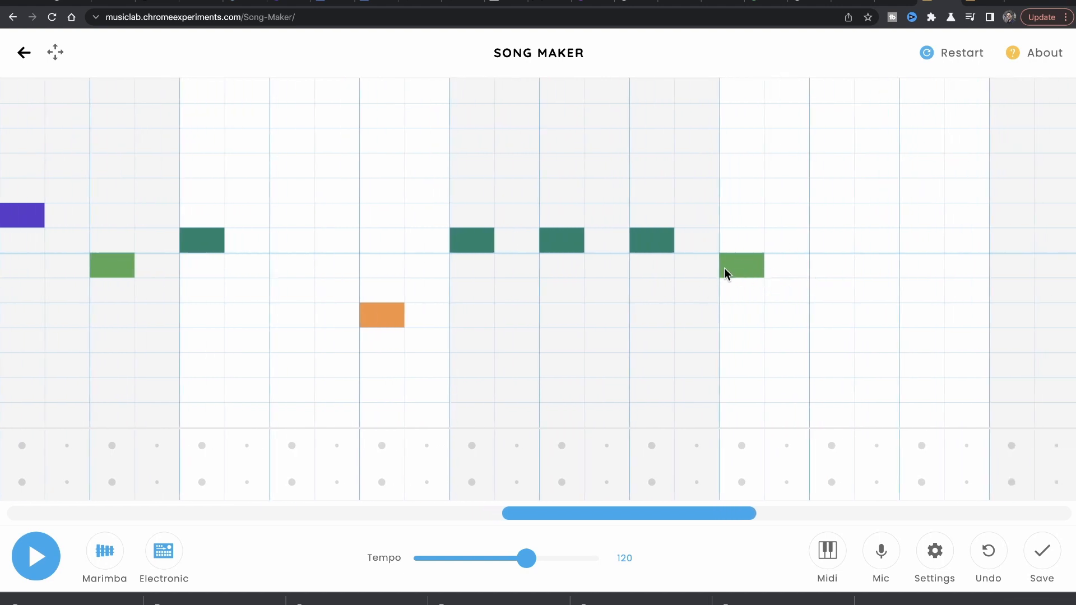
pyautogui.hscroll(5, 724, 268)
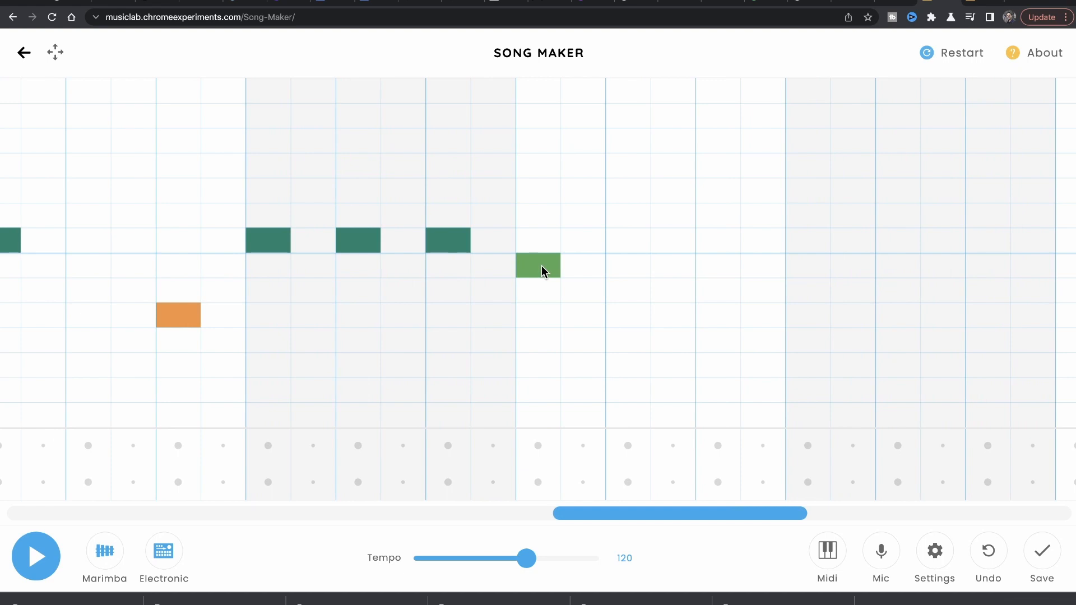
pyautogui.hscroll(2, 542, 266)
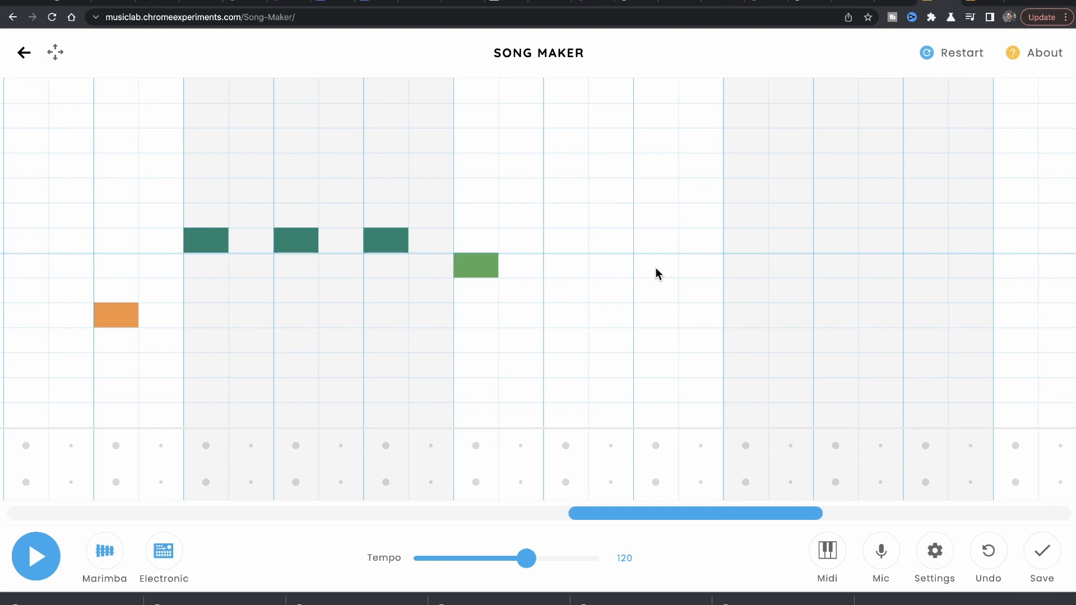
pyautogui.hscroll(2, 648, 268)
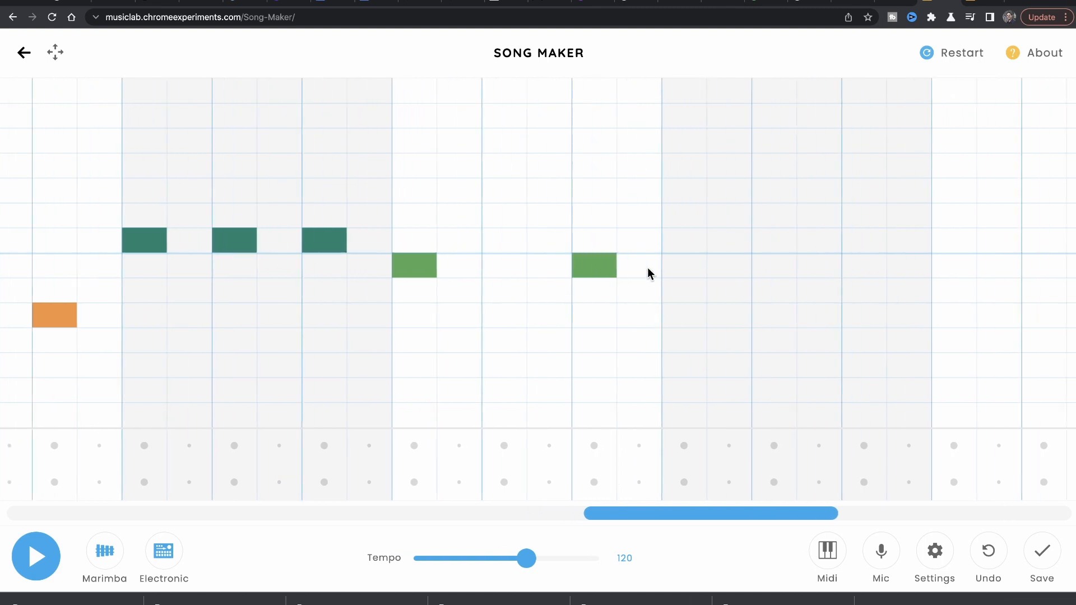
pyautogui.click(679, 247)
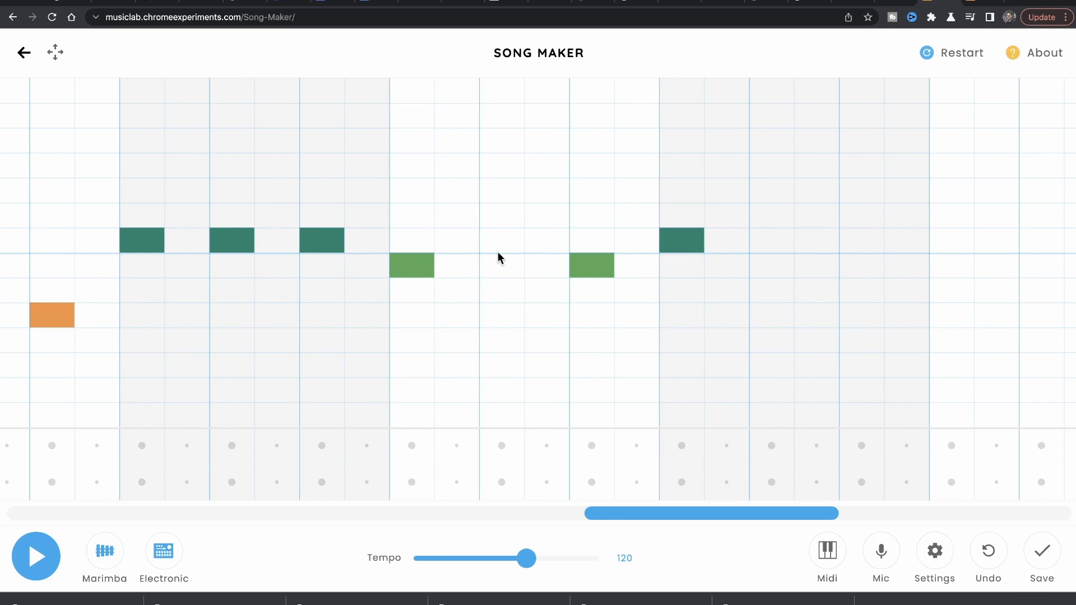
pyautogui.hscroll(2, 673, 242)
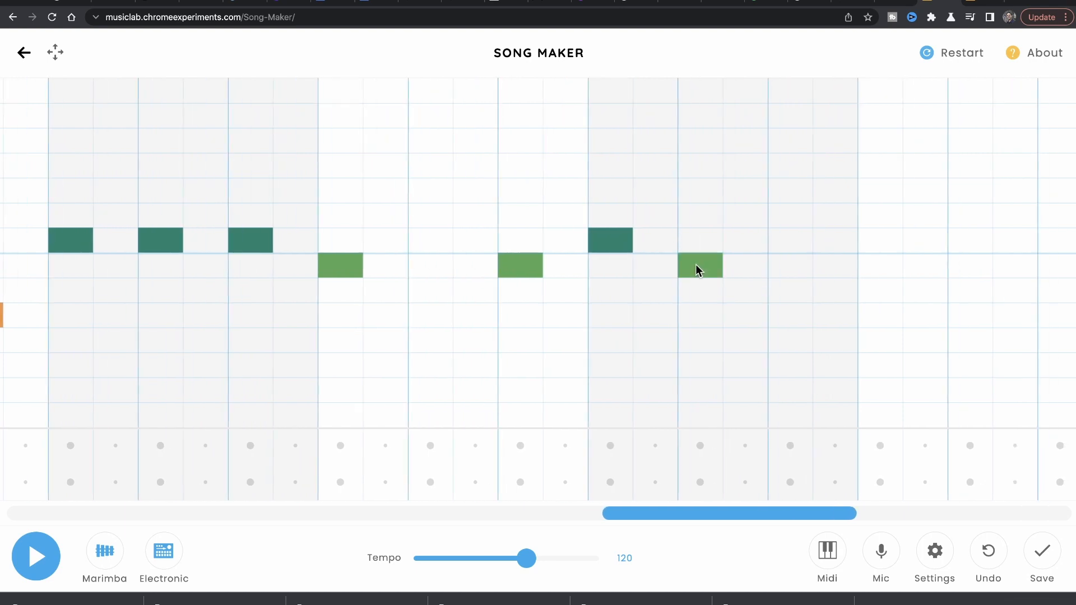
pyautogui.hscroll(2, 695, 264)
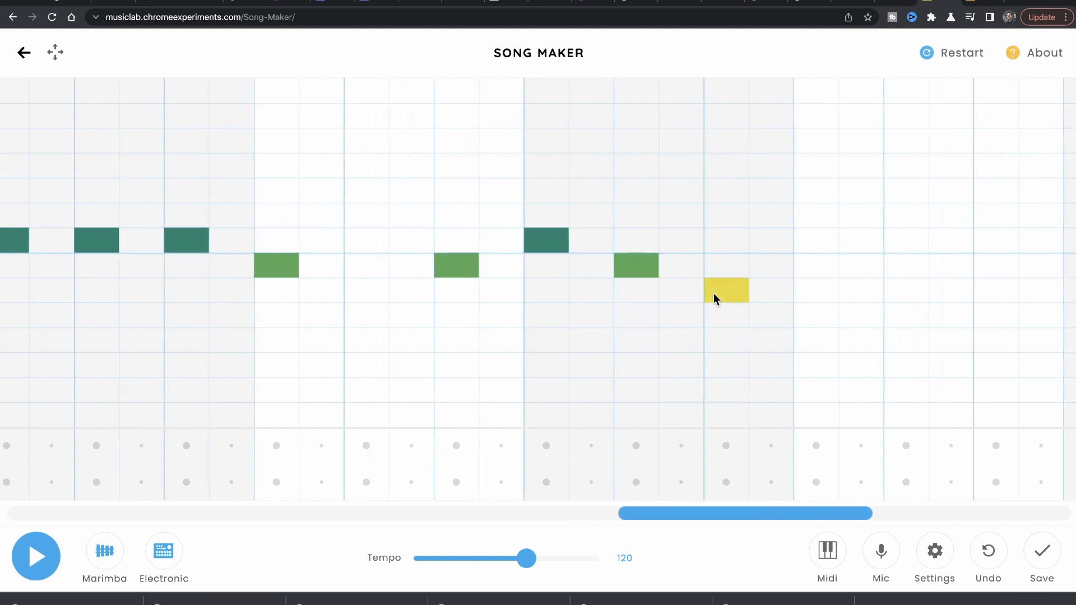
# Place D on beat 1 and A on beat 3 of bar 13, and B, A and G on the beats of bar 14.
pyautogui.hscroll(2, 715, 297)
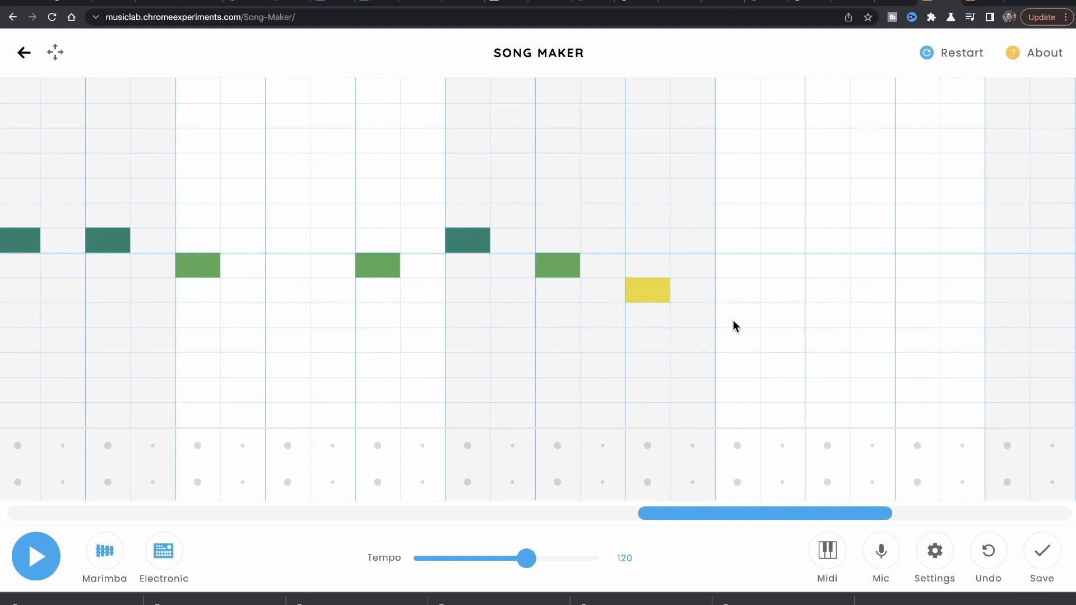
pyautogui.hscroll(2, 734, 321)
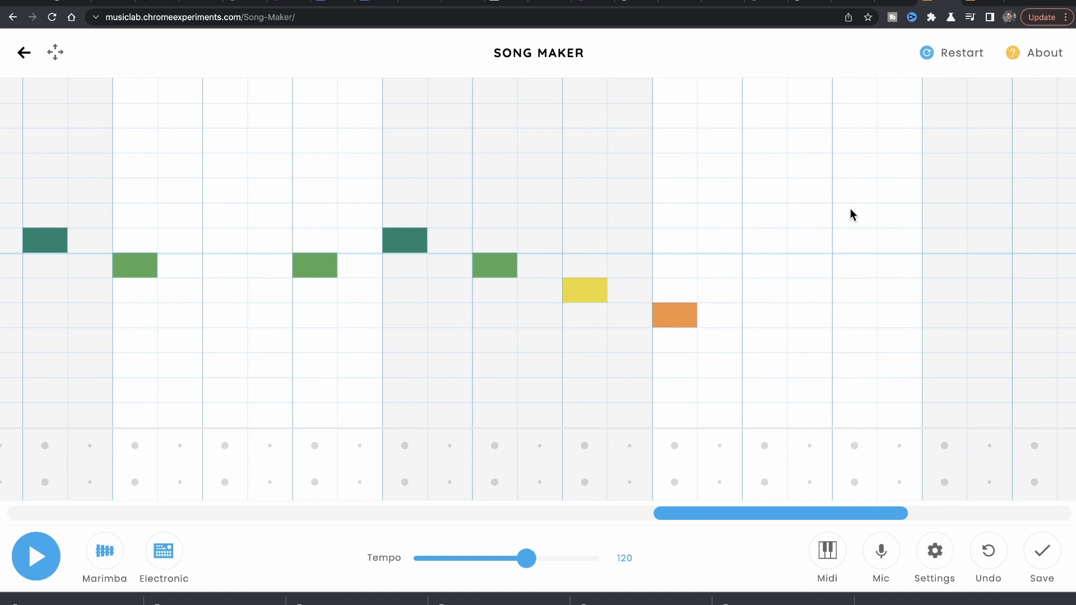
pyautogui.hscroll(3, 849, 217)
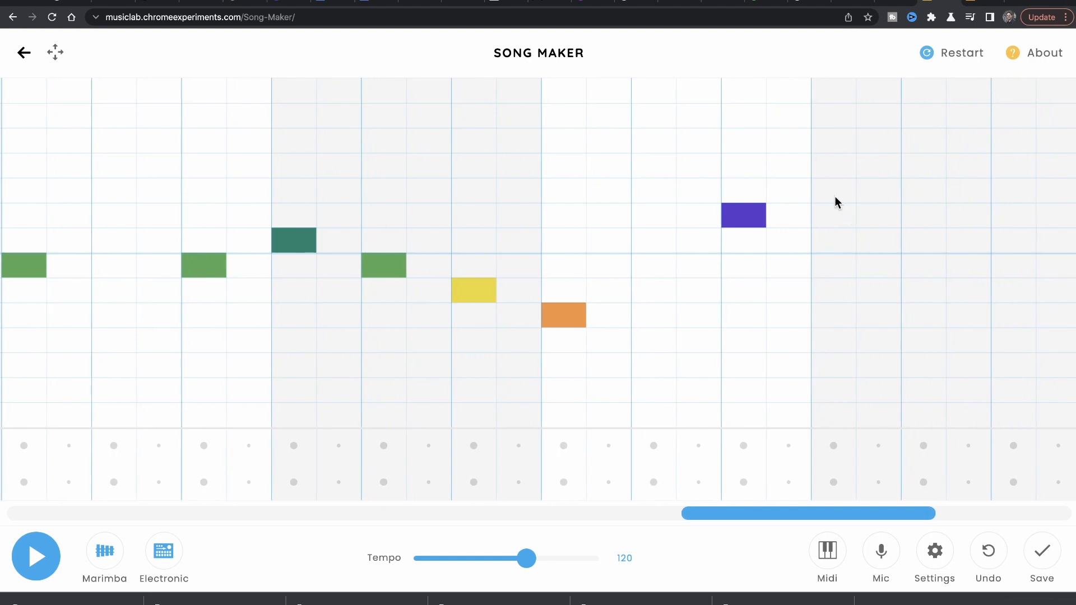
pyautogui.hscroll(1, 833, 190)
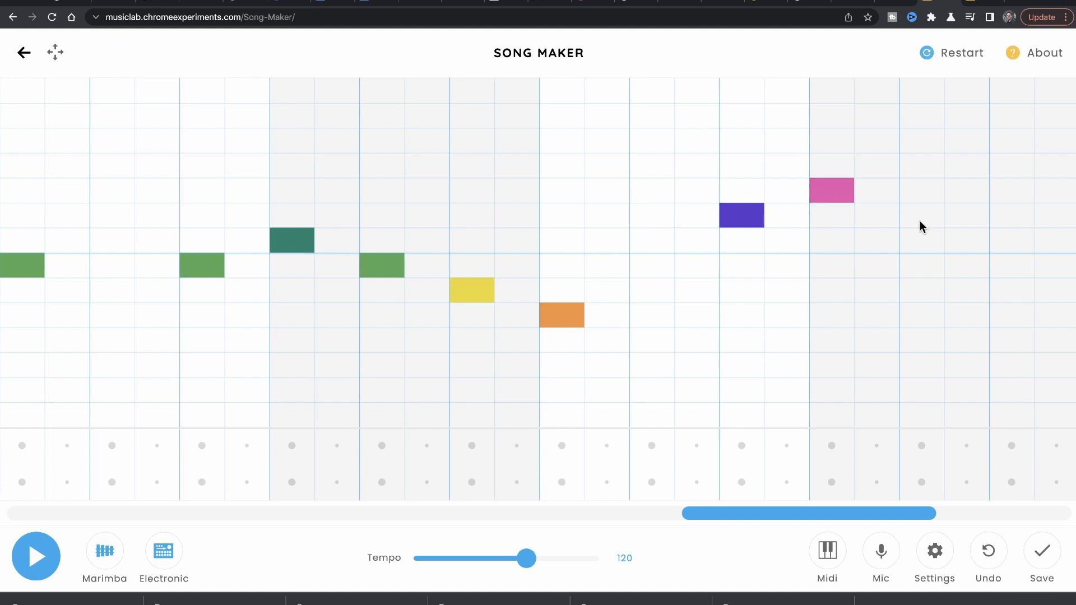
pyautogui.hscroll(5, 921, 221)
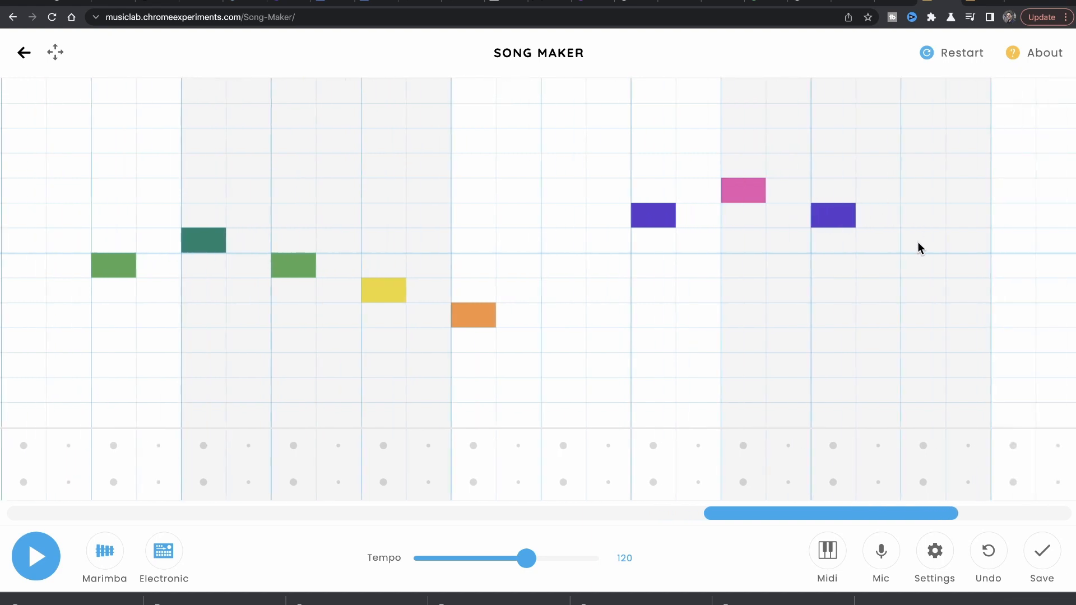
pyautogui.click(918, 241)
# Enter bar 15 with an upper D, a lower D and two eighth-note lower Ds, and bar 16 with E, A and F♯.
pyautogui.hscroll(15, 920, 241)
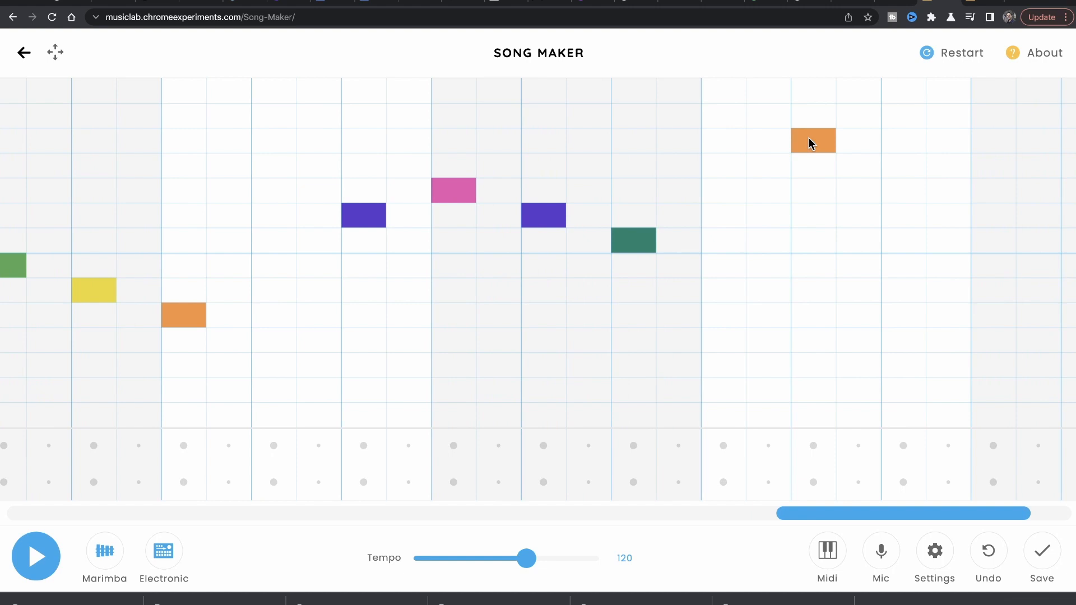
pyautogui.click(902, 315)
pyautogui.hscroll(9, 841, 319)
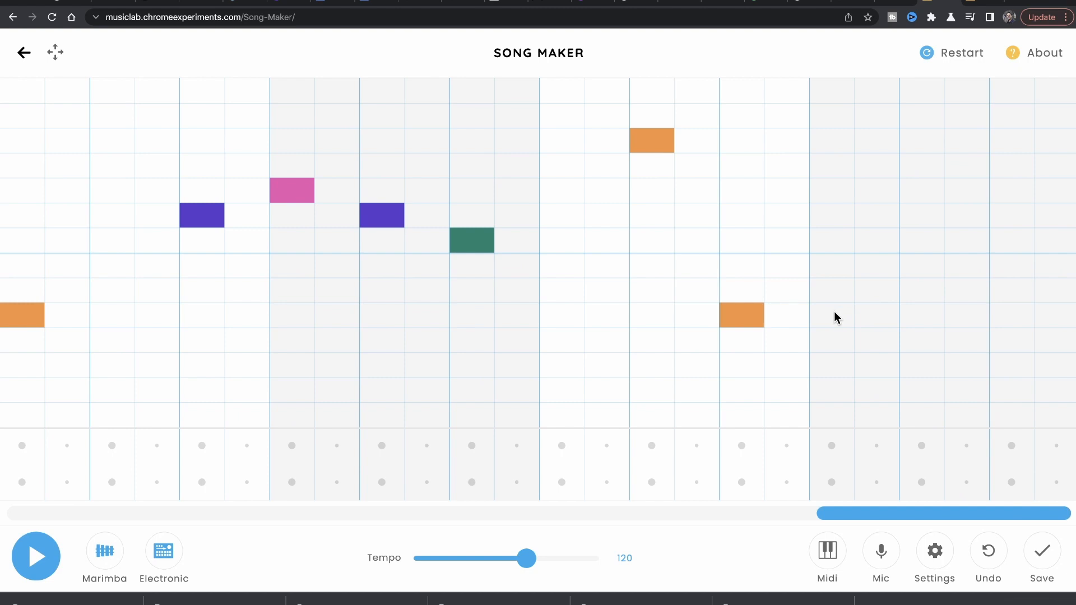
pyautogui.click(651, 140)
pyautogui.click(565, 141)
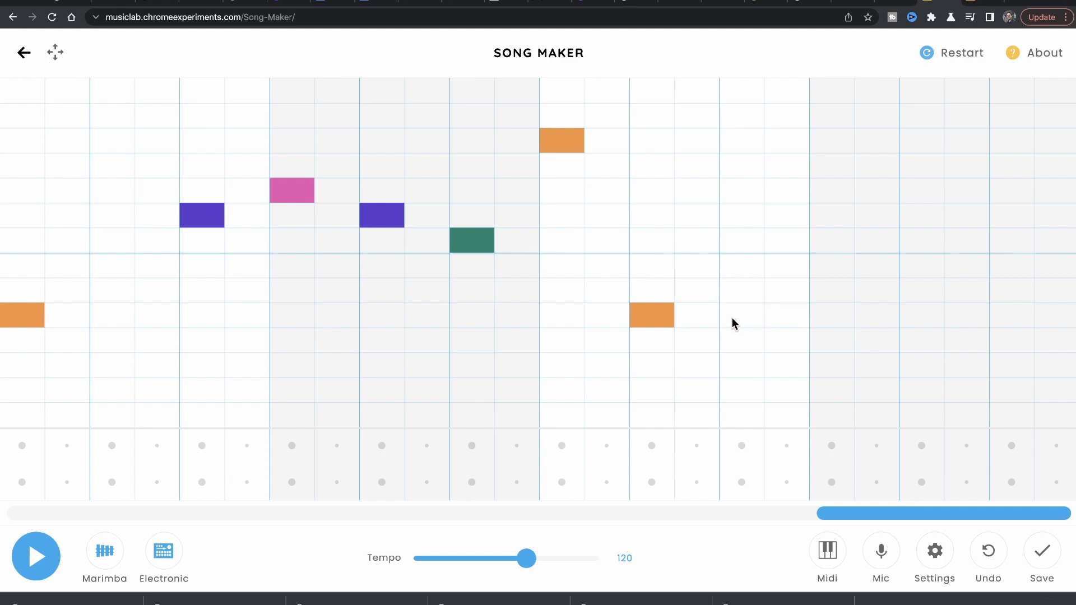
pyautogui.moveTo(734, 321); pyautogui.dragTo(773, 320)
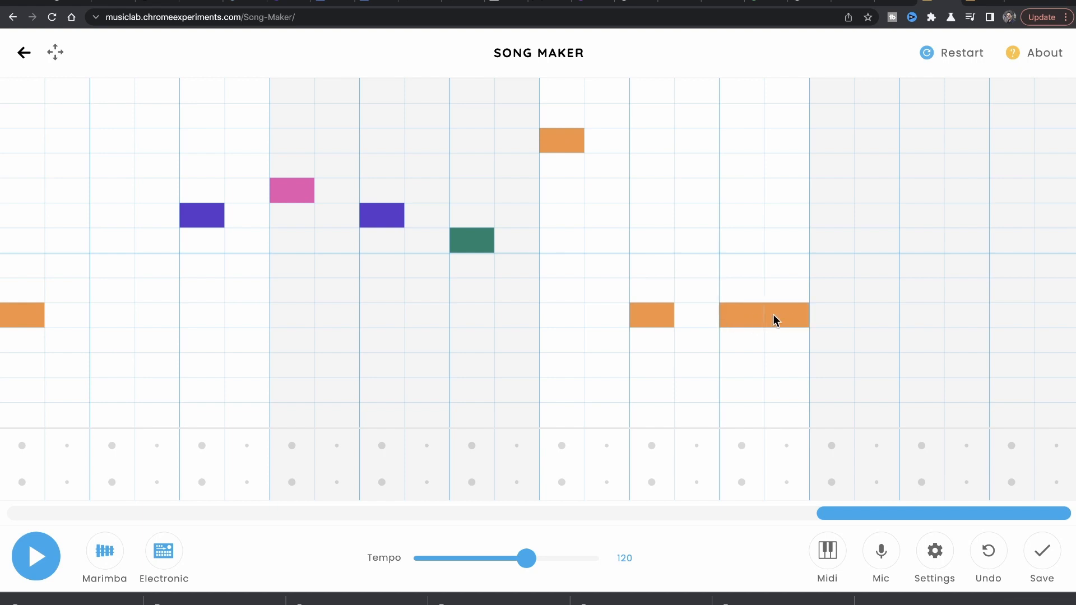
pyautogui.click(832, 290)
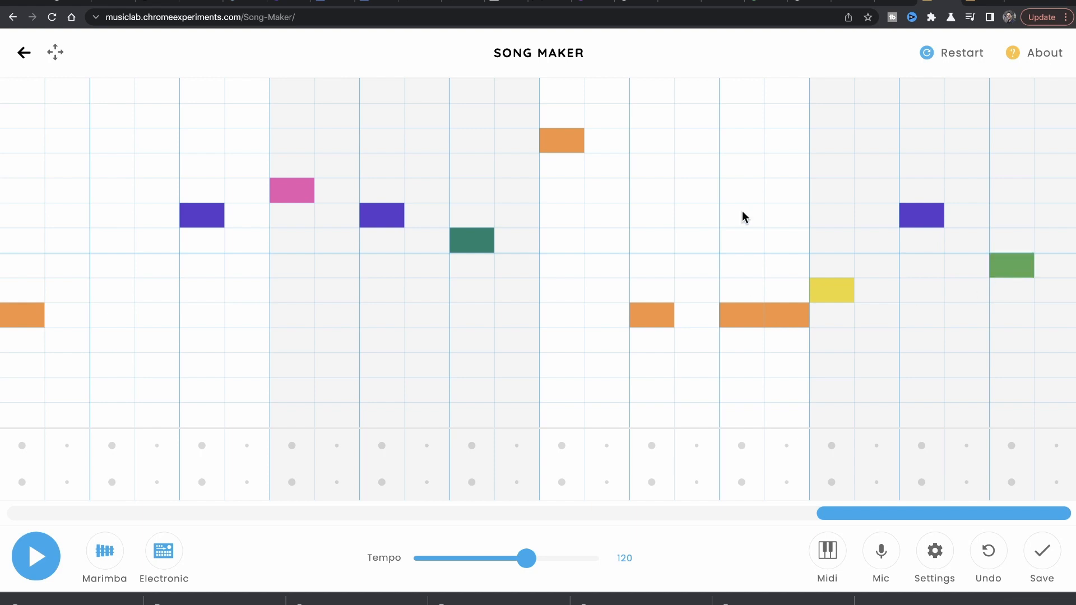
# Return to the start of the song and play back the completed melody.
pyautogui.hscroll(-5, 901, 277)
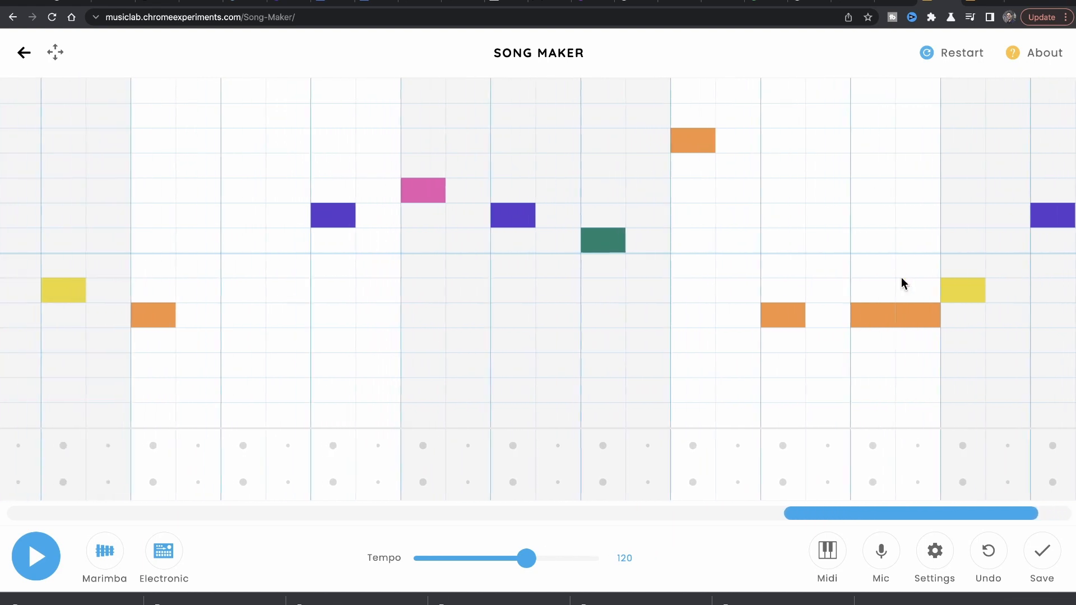
pyautogui.hscroll(-2, 901, 276)
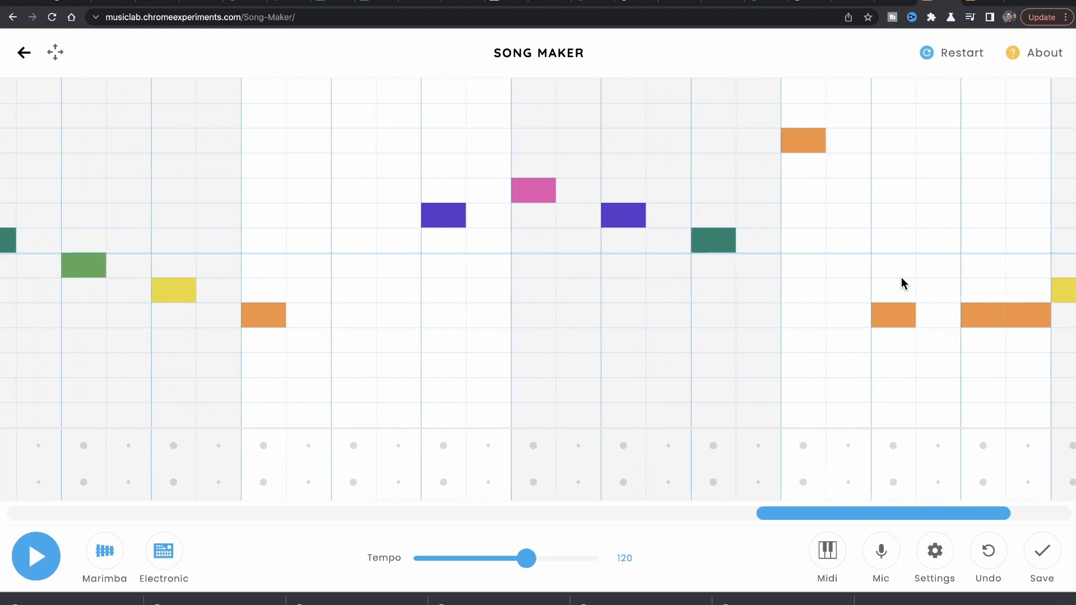
pyautogui.moveTo(914, 513); pyautogui.dragTo(207, 466)
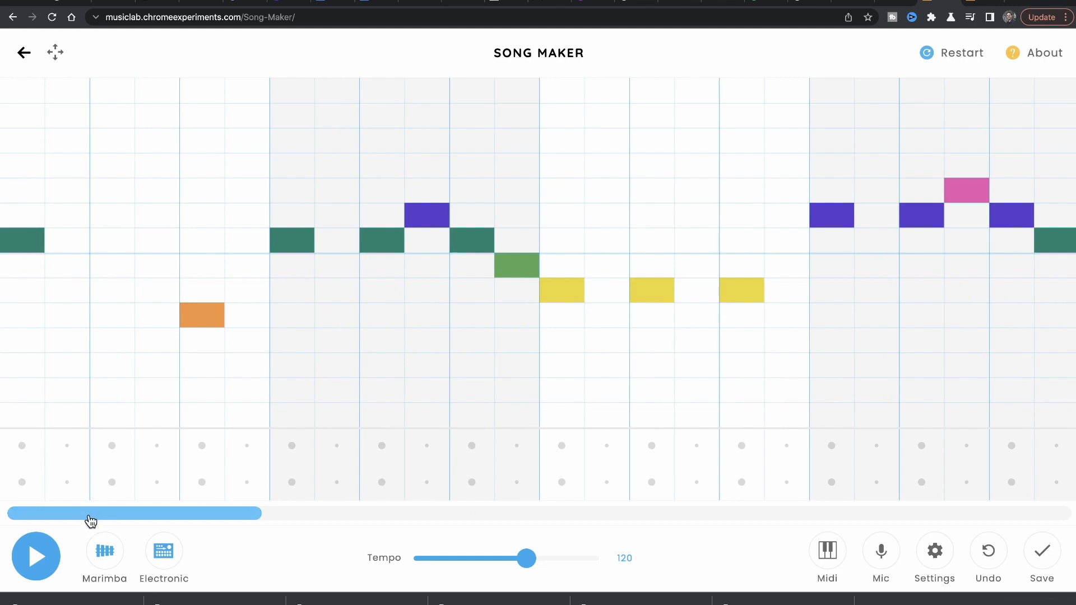
pyautogui.click(33, 558)
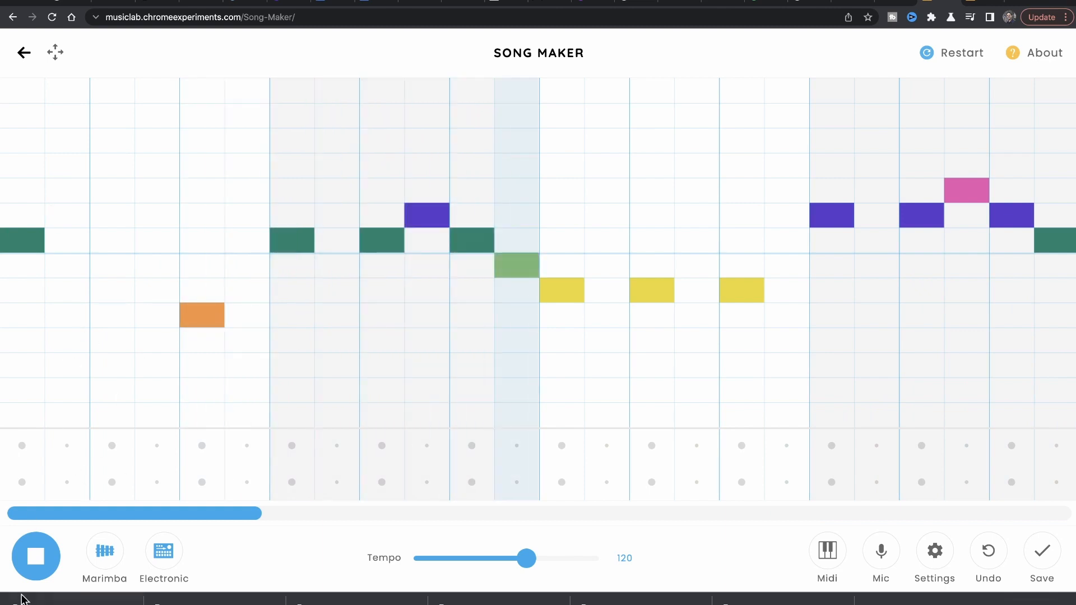
pyautogui.click(36, 556)
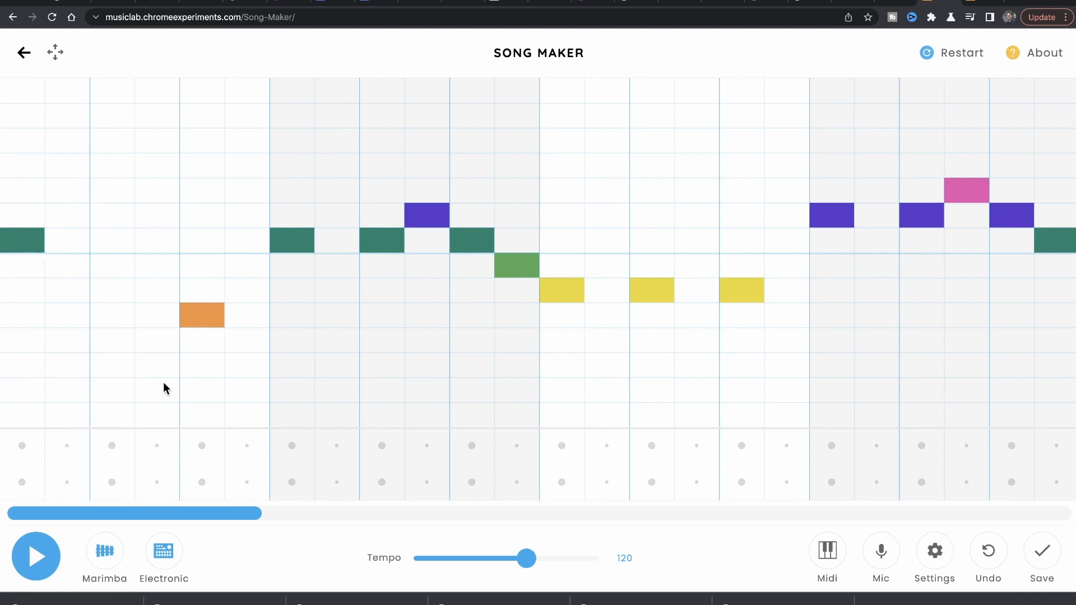
# Add a circle drum hit on beat 1 and a triangle hit on beat 3 of bars 1 to 4, and play the rhythm back.
pyautogui.moveTo(132, 512); pyautogui.dragTo(1040, 492)
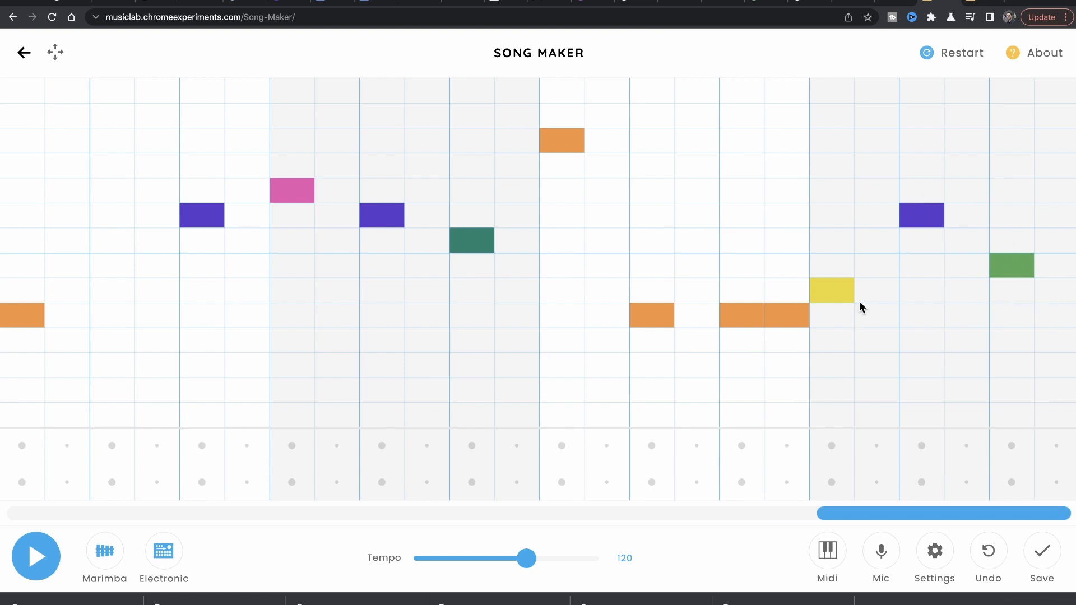
pyautogui.moveTo(1007, 517); pyautogui.dragTo(3, 468)
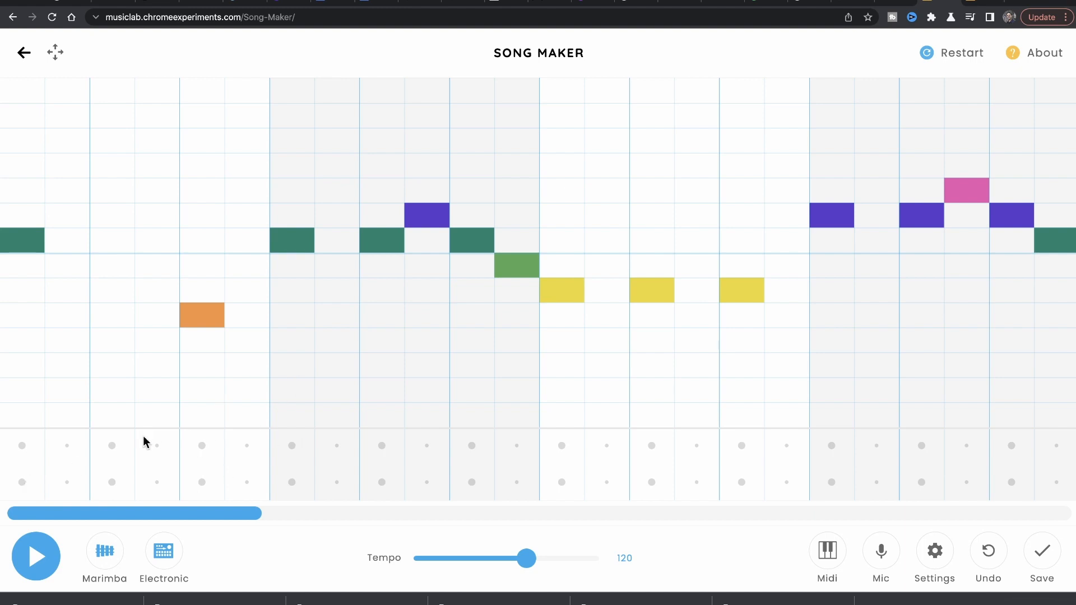
pyautogui.click(22, 483)
pyautogui.click(202, 447)
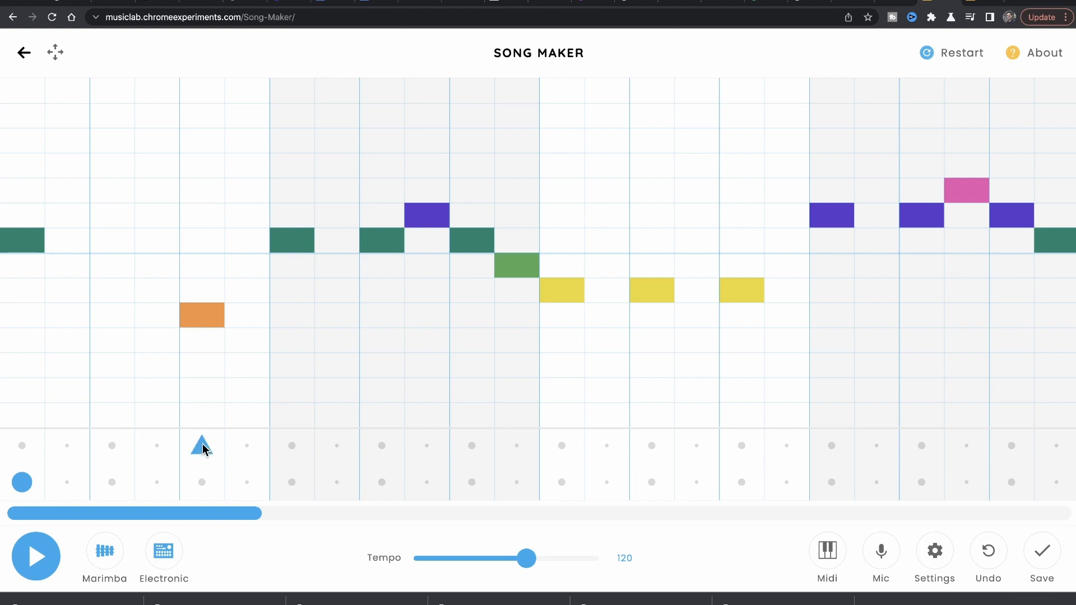
pyautogui.click(291, 484)
pyautogui.click(471, 447)
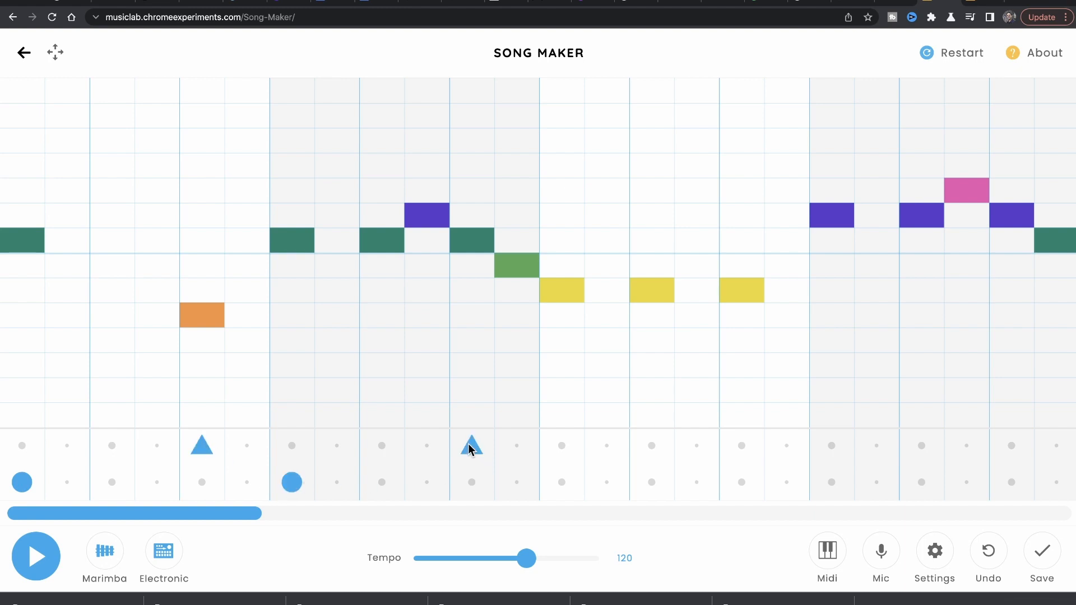
pyautogui.click(563, 482)
pyautogui.click(740, 447)
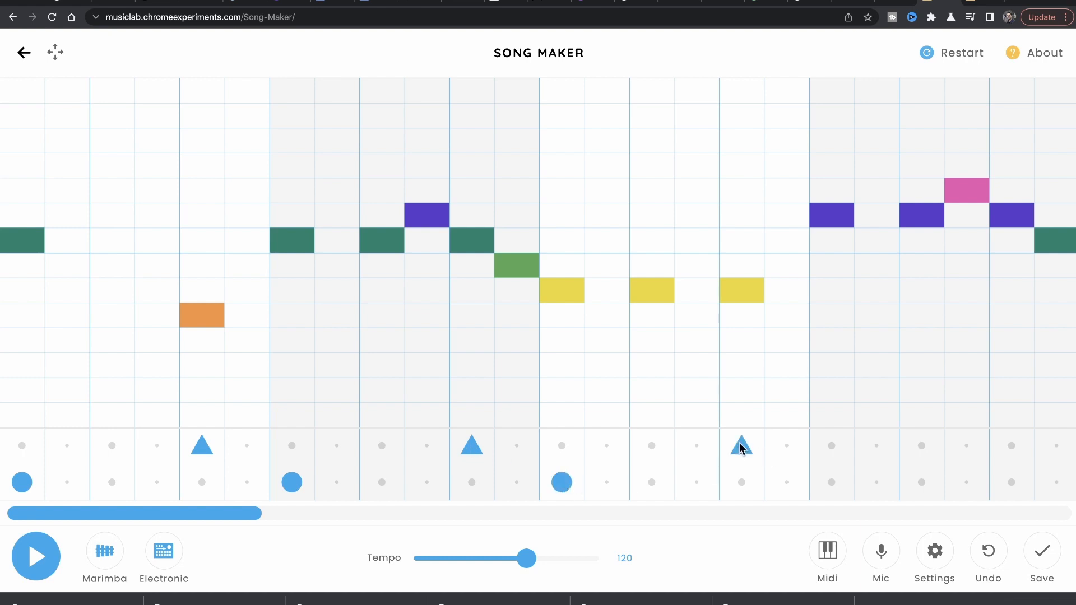
pyautogui.click(838, 482)
pyautogui.click(1012, 447)
pyautogui.click(37, 563)
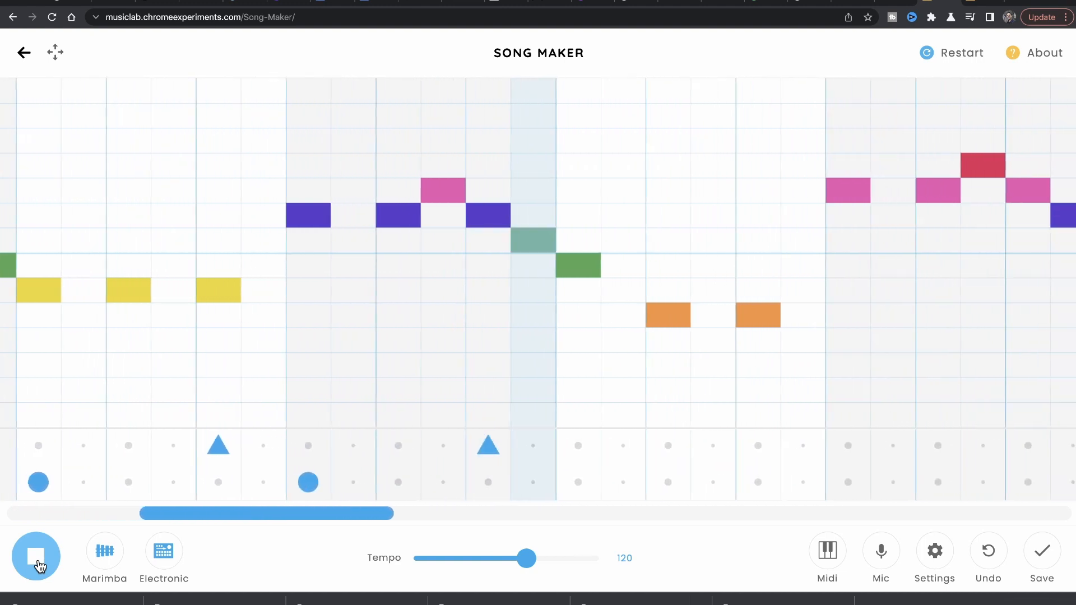
pyautogui.click(37, 563)
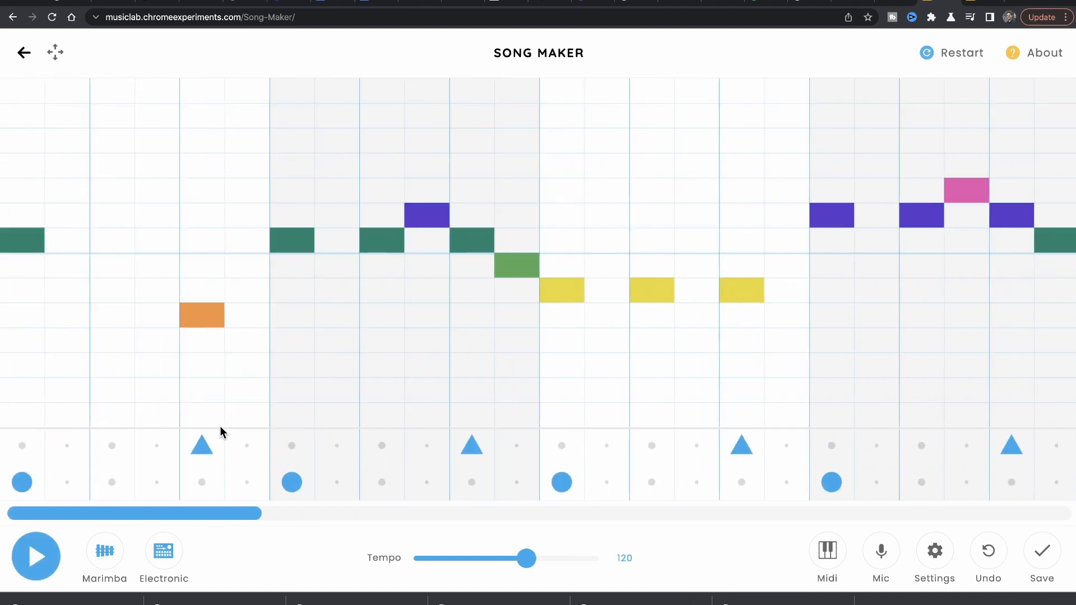
# Add circle drum hits on beat 2 of bars 1 to 4, plus one on the second half of beat 2 in bar 3.
pyautogui.click(113, 484)
pyautogui.click(389, 483)
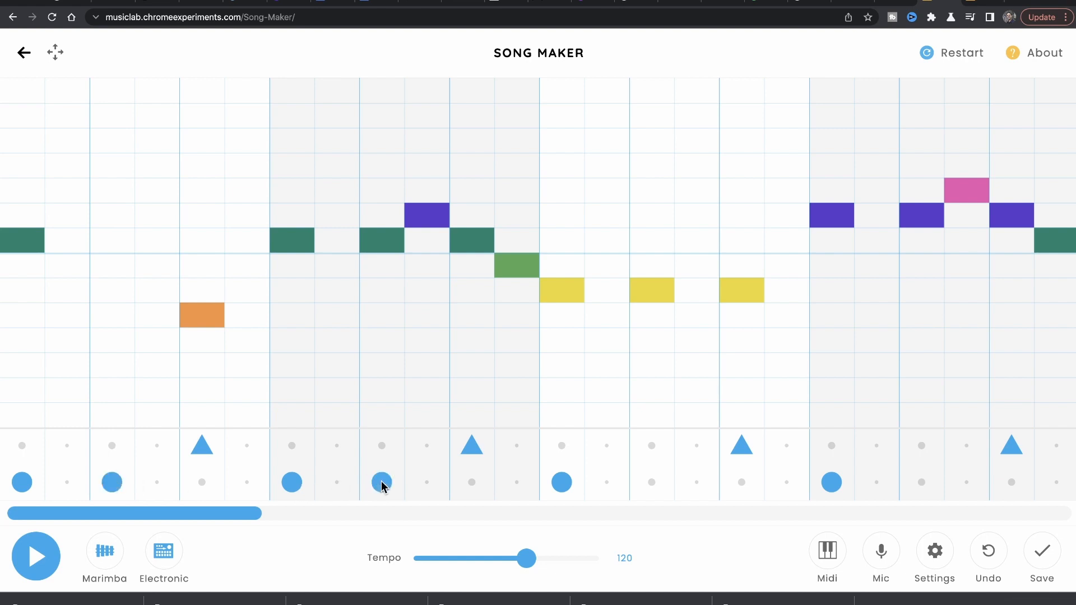
pyautogui.click(655, 486)
pyautogui.click(695, 482)
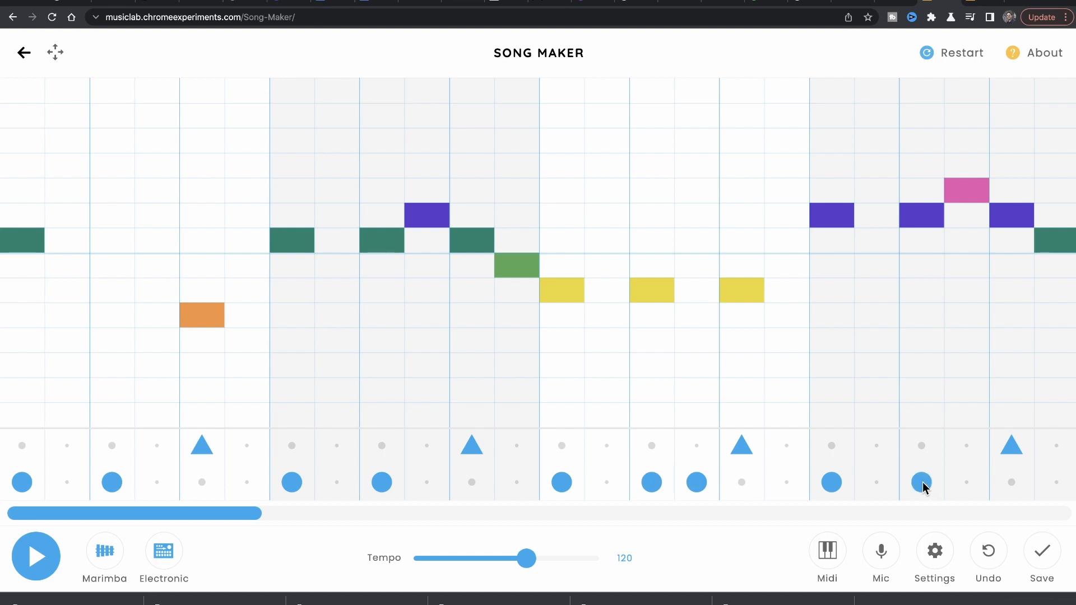
# Add a circle drum hit on the second half of beat 3 in bar 4 and play the rhythm back from the start.
pyautogui.hscroll(3, 923, 482)
pyautogui.click(981, 482)
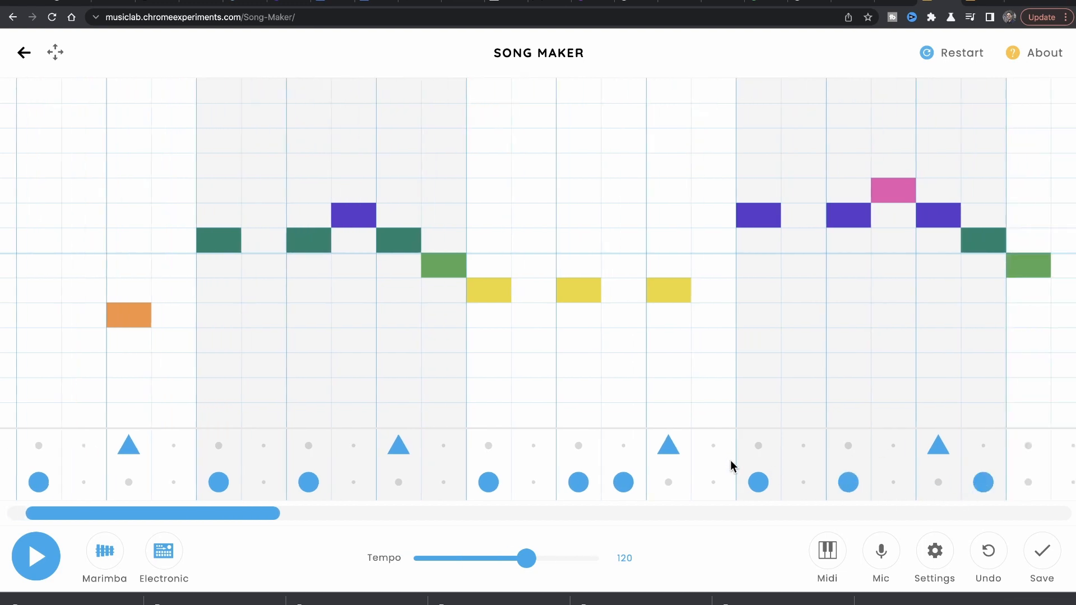
pyautogui.hscroll(-3, 39, 489)
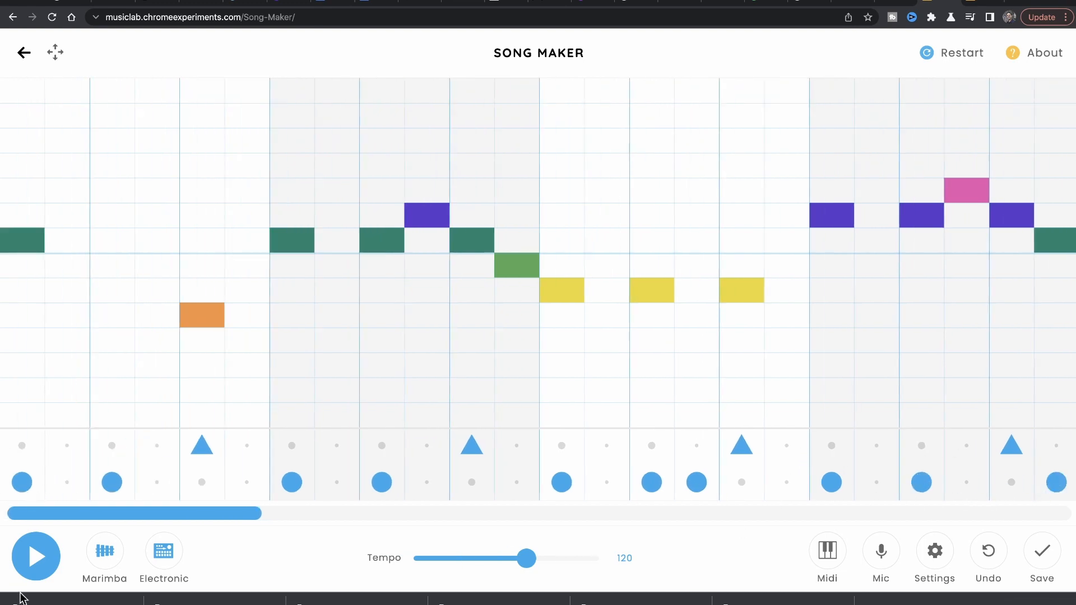
pyautogui.click(36, 557)
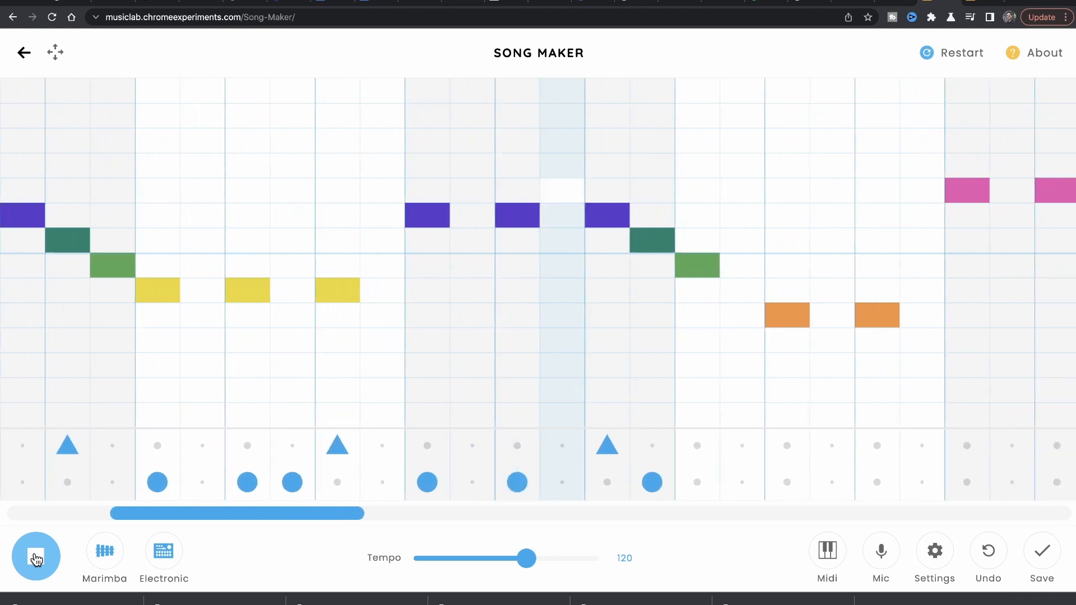
pyautogui.click(36, 558)
# Remove the circle drum hit on beat 2 of bar 1 and try one on the second half of that beat.
pyautogui.hscroll(-6, 319, 472)
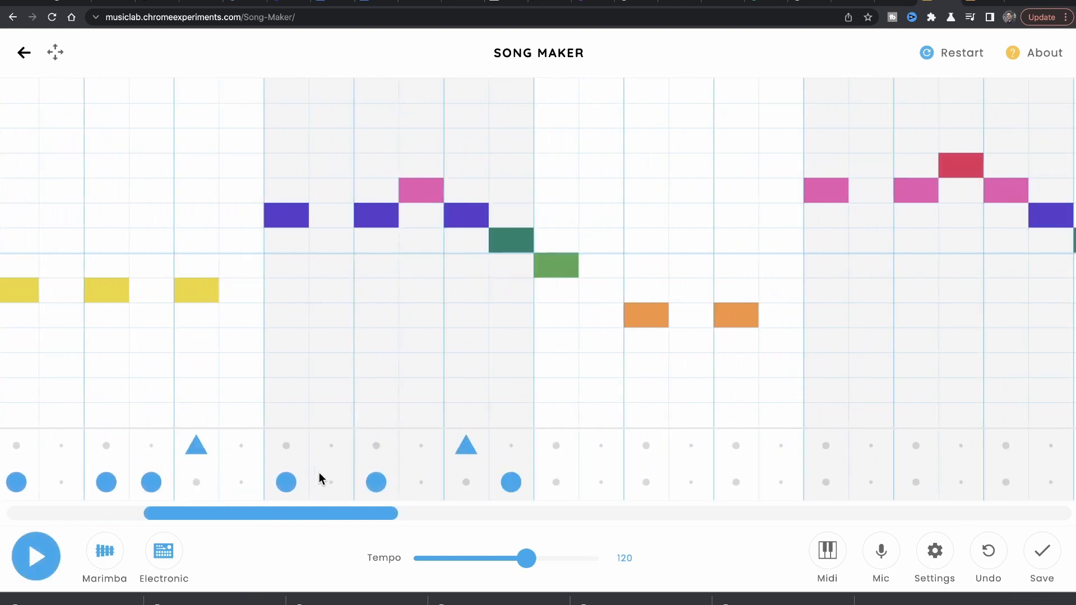
pyautogui.hscroll(-4, 40, 491)
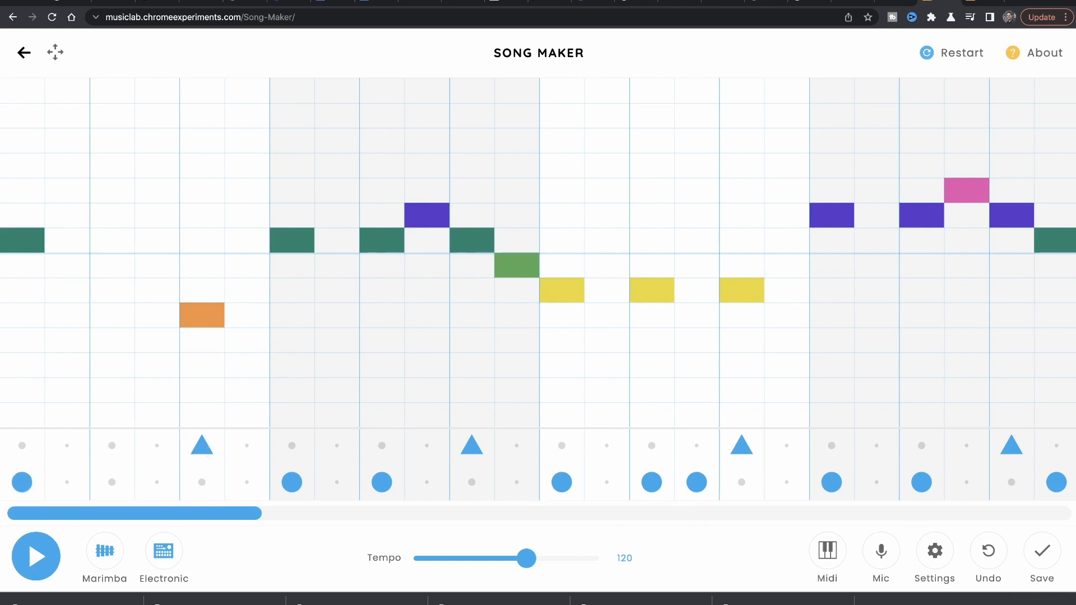
pyautogui.click(157, 482)
pyautogui.click(157, 482)
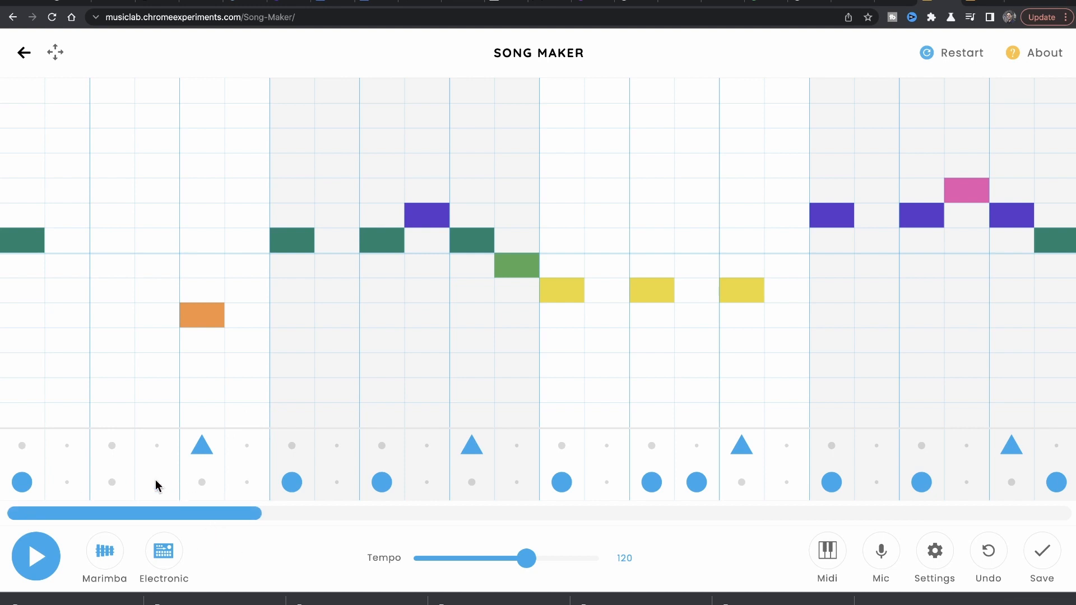